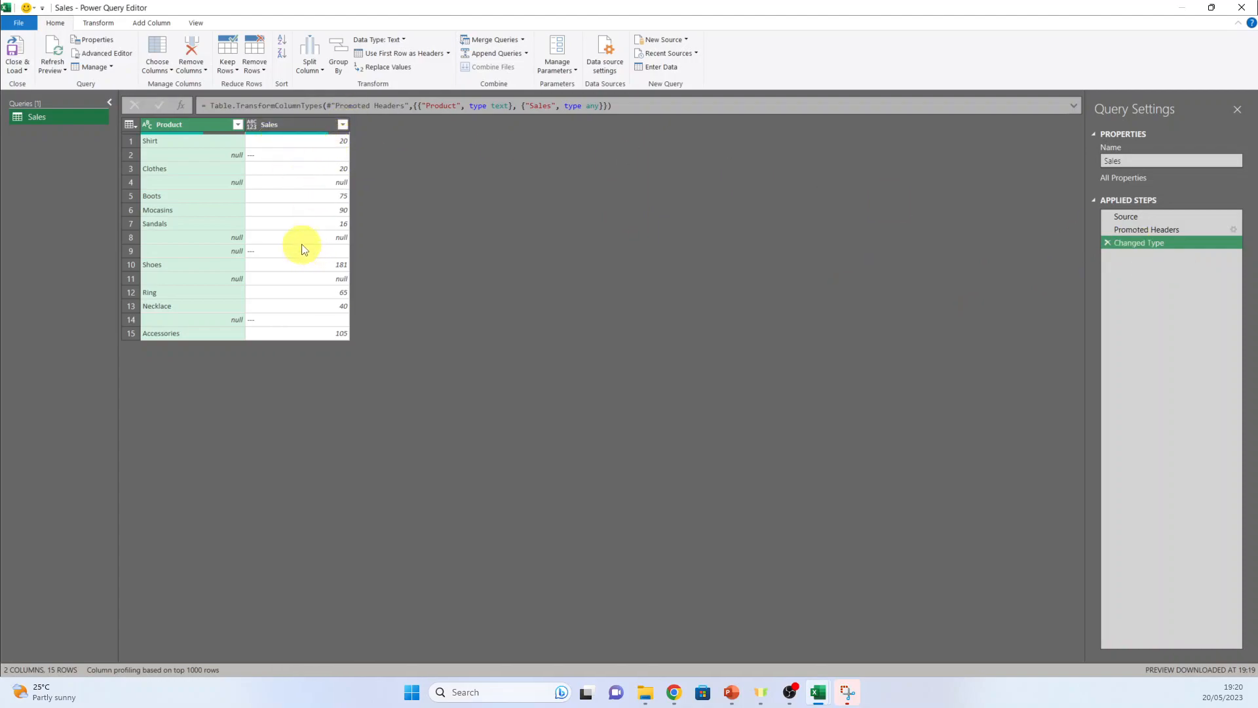
Add two index columns to the Sales query, the first starting from 1 and the second starting from 0
{"action": "left_click", "coordinate": [99, 24]}
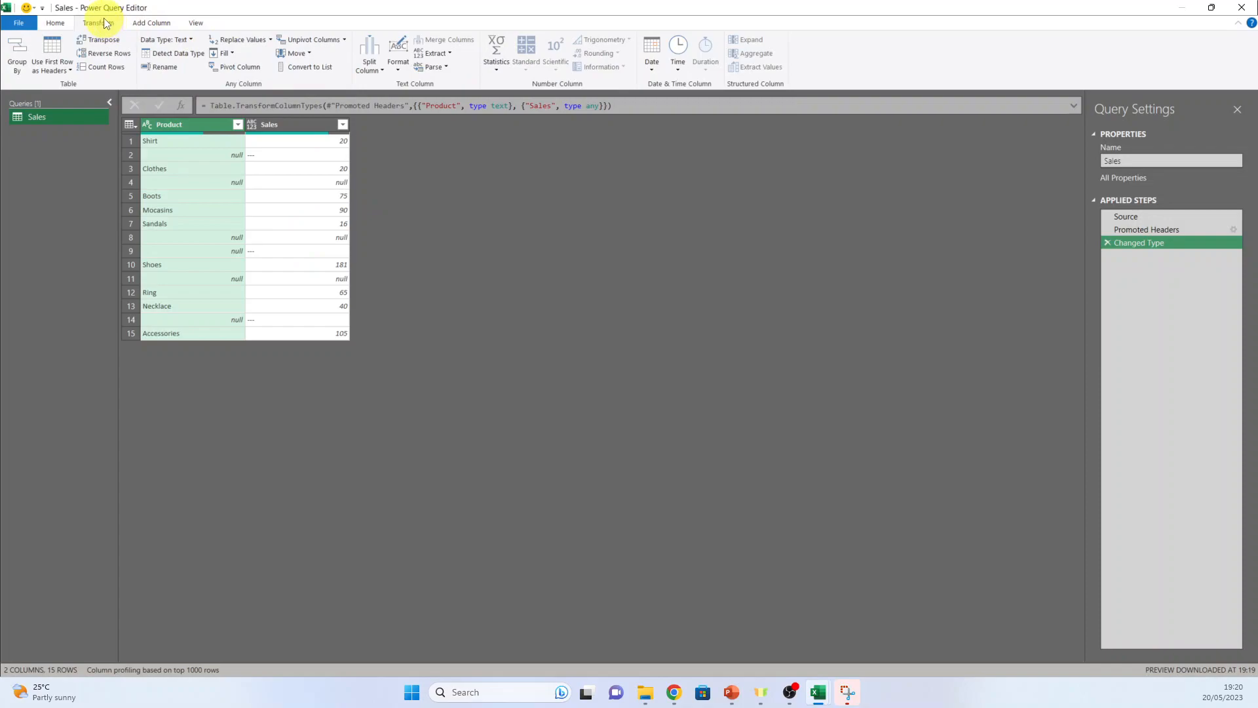
{"action": "left_click", "coordinate": [143, 25]}
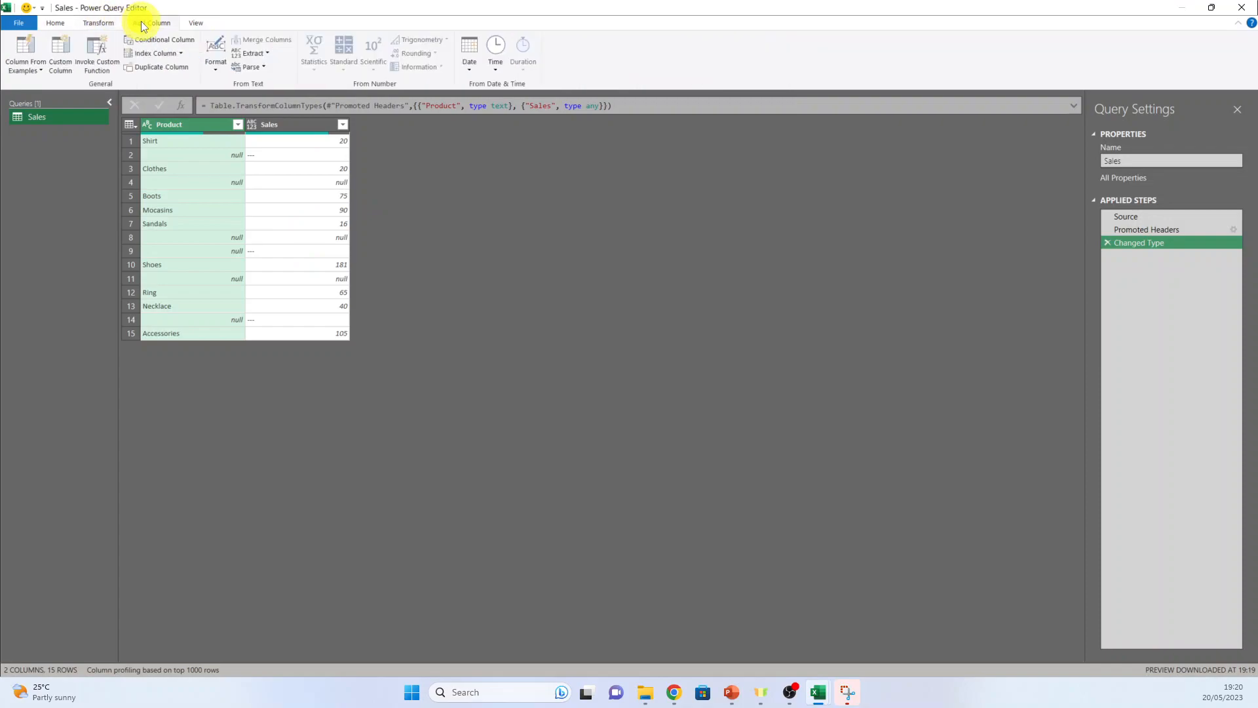
{"action": "left_click", "coordinate": [181, 53]}
{"action": "left_click", "coordinate": [152, 82]}
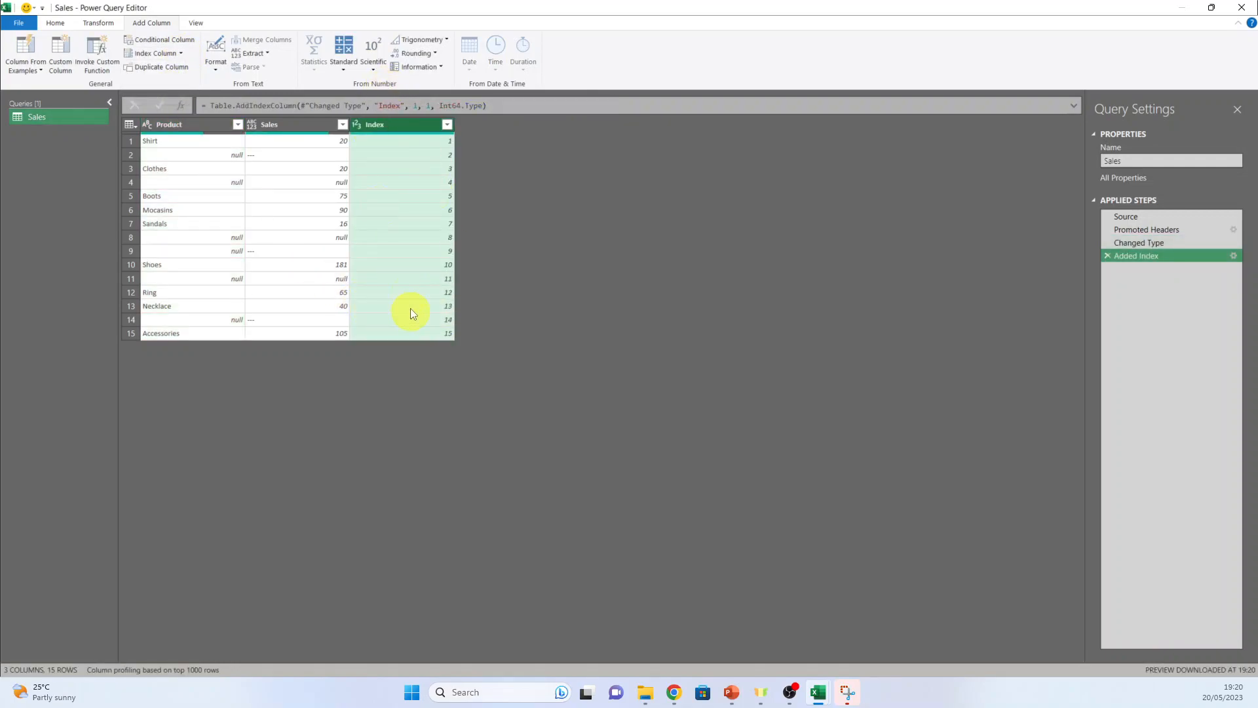
{"action": "left_click", "coordinate": [181, 53]}
{"action": "left_click", "coordinate": [153, 68]}
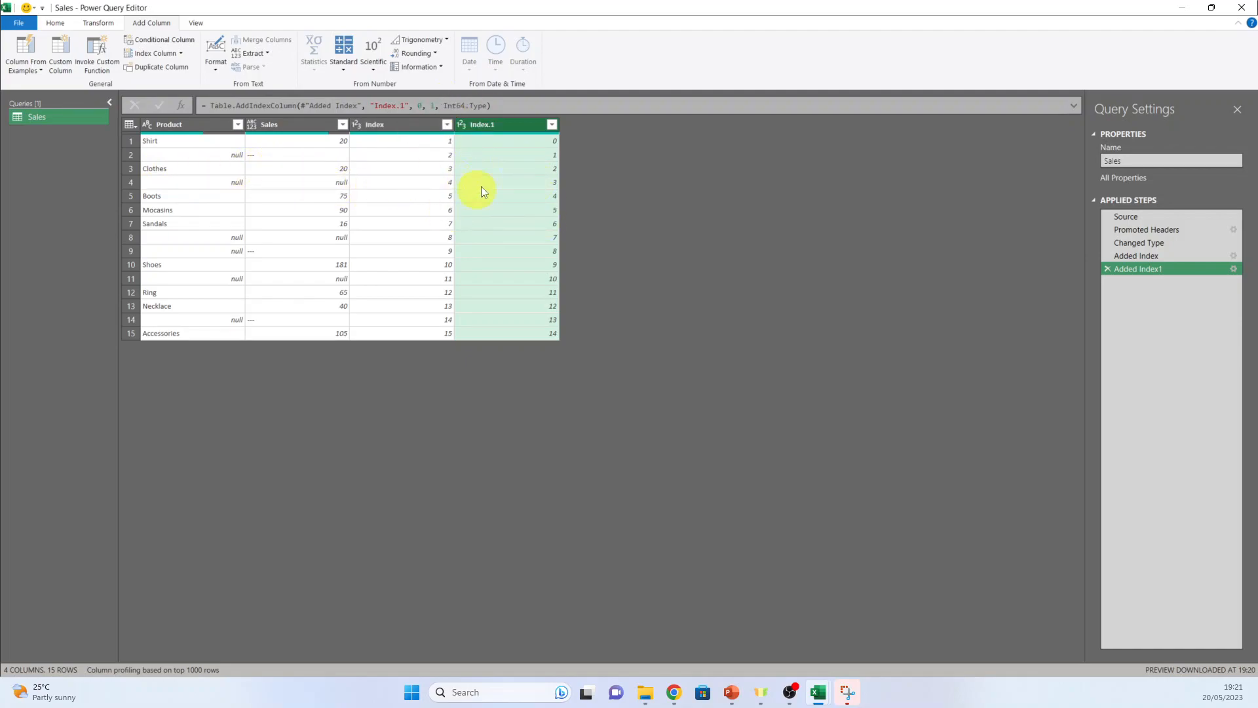
Start merging the Sales query with itself, choosing Sales (Current) as the second table
{"action": "left_click", "coordinate": [102, 23]}
{"action": "left_click", "coordinate": [56, 23]}
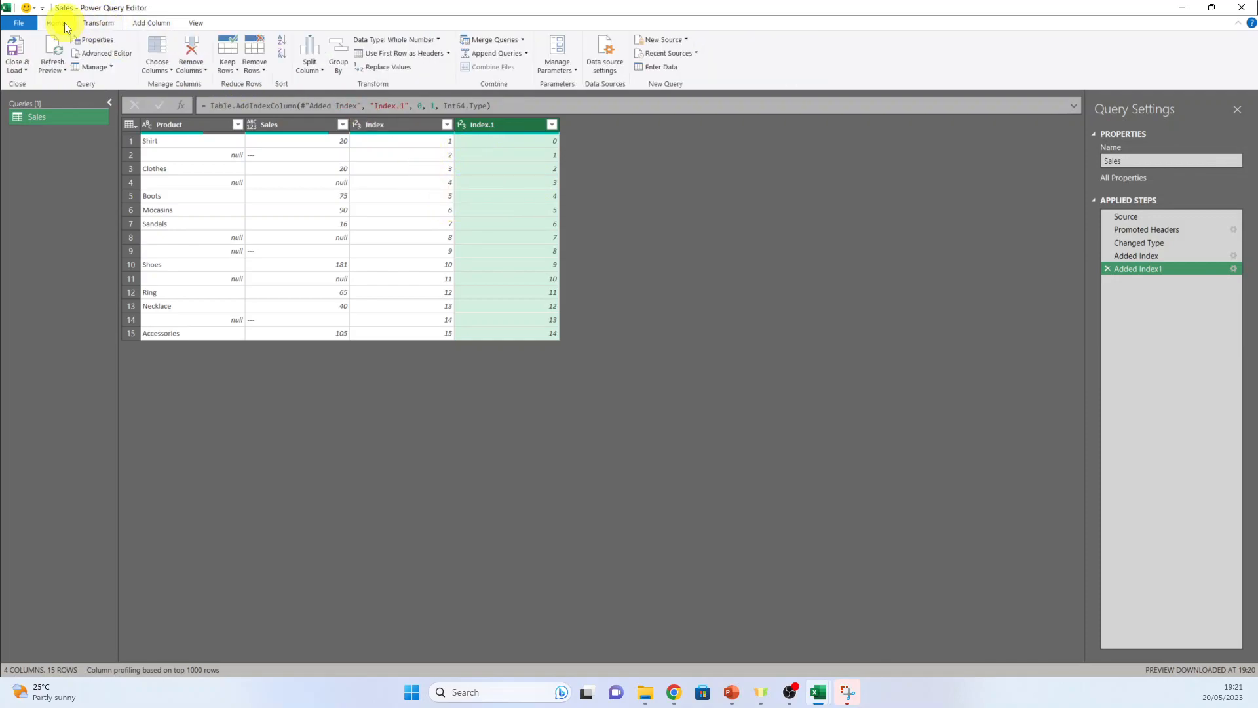
{"action": "left_click", "coordinate": [521, 41]}
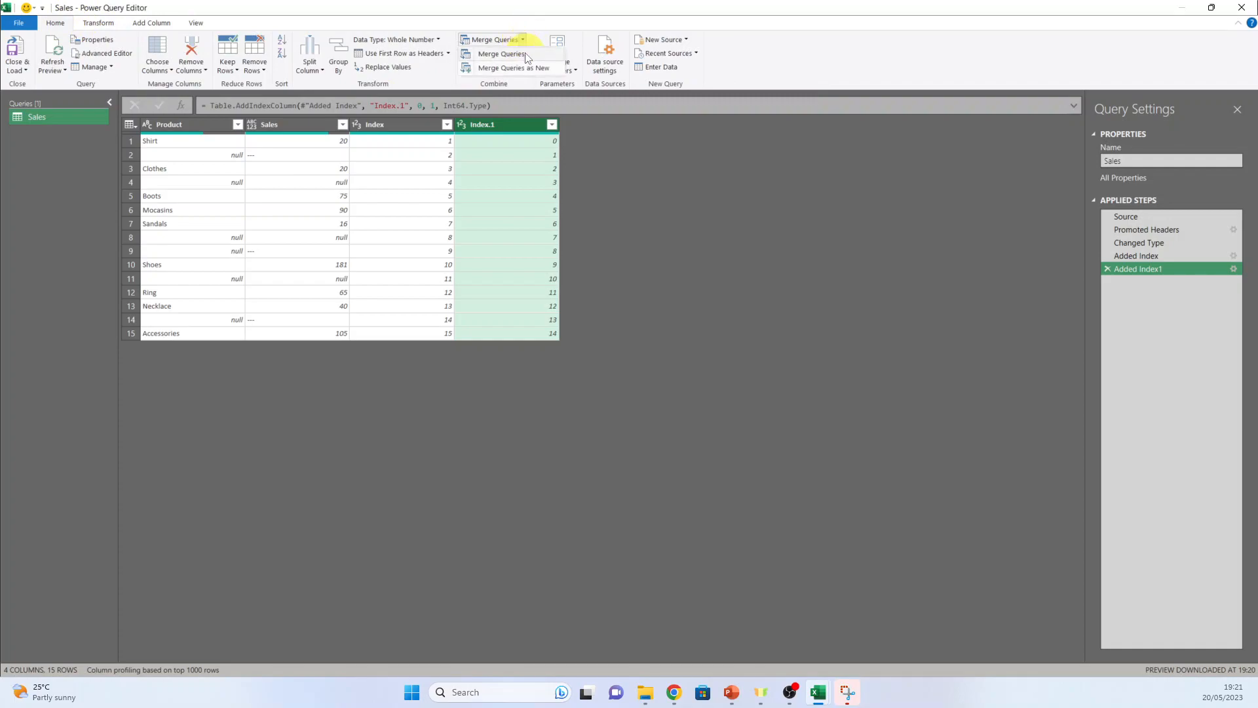
{"action": "left_click", "coordinate": [501, 53]}
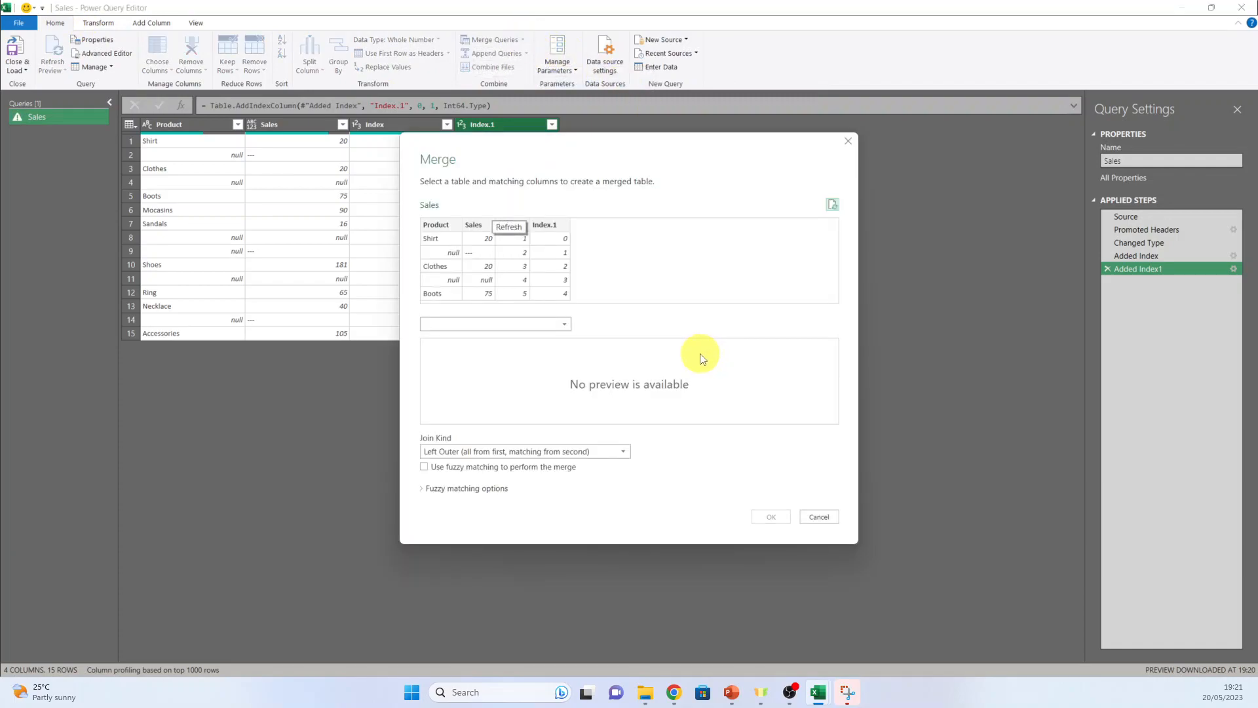
{"action": "left_click_drag", "start_coordinate": [613, 144], "coordinate": [801, 158]}
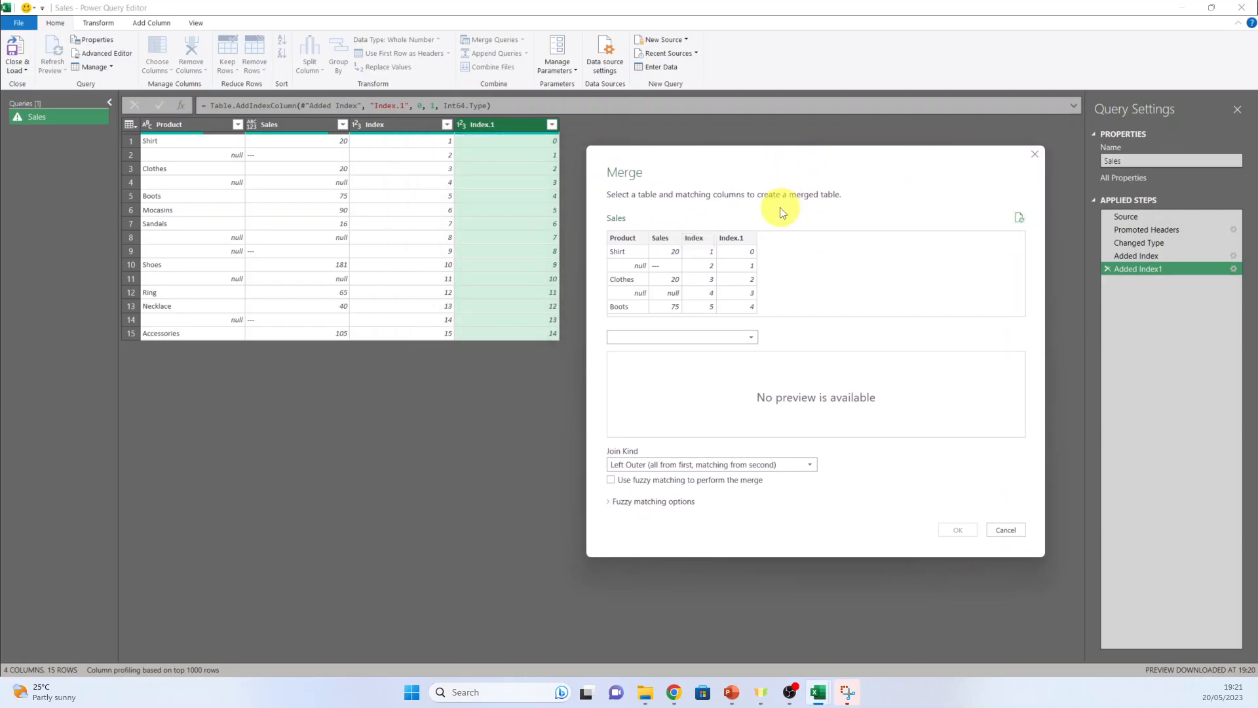
{"action": "left_click", "coordinate": [753, 337]}
{"action": "left_click", "coordinate": [726, 353]}
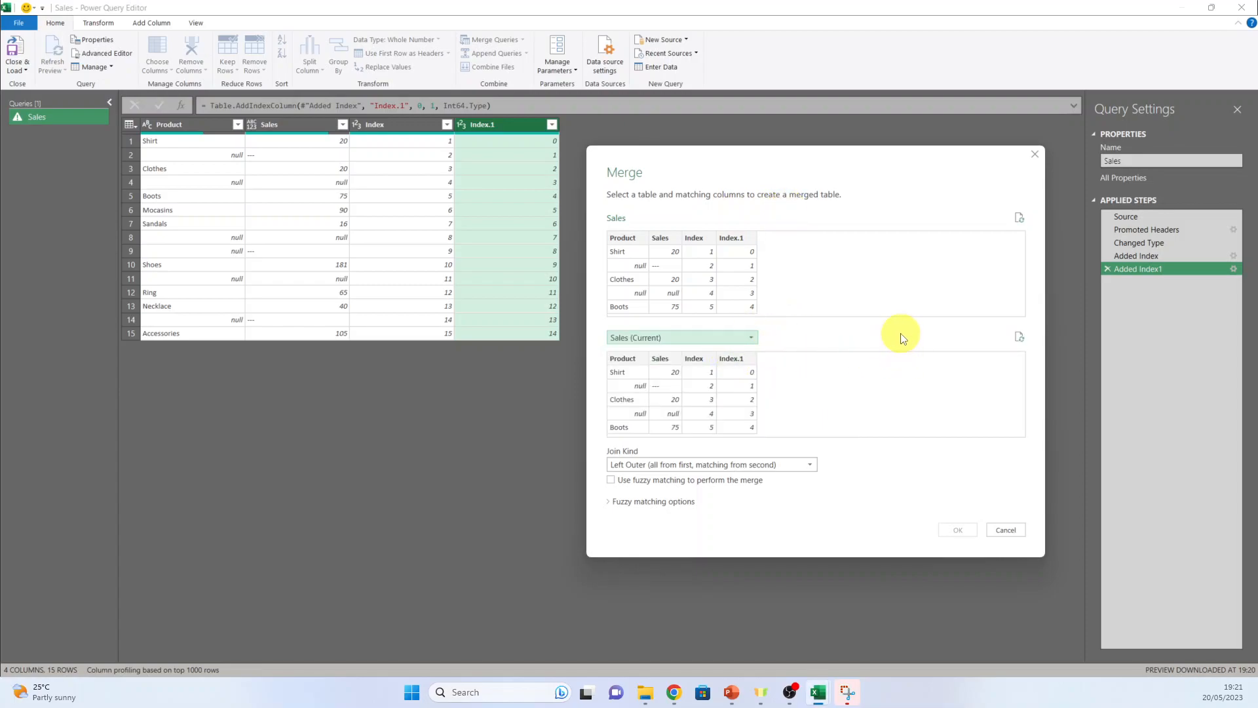
Match Index.1 in the first table to Index in the second and complete the merge as a Left Outer join
{"action": "left_click", "coordinate": [696, 263]}
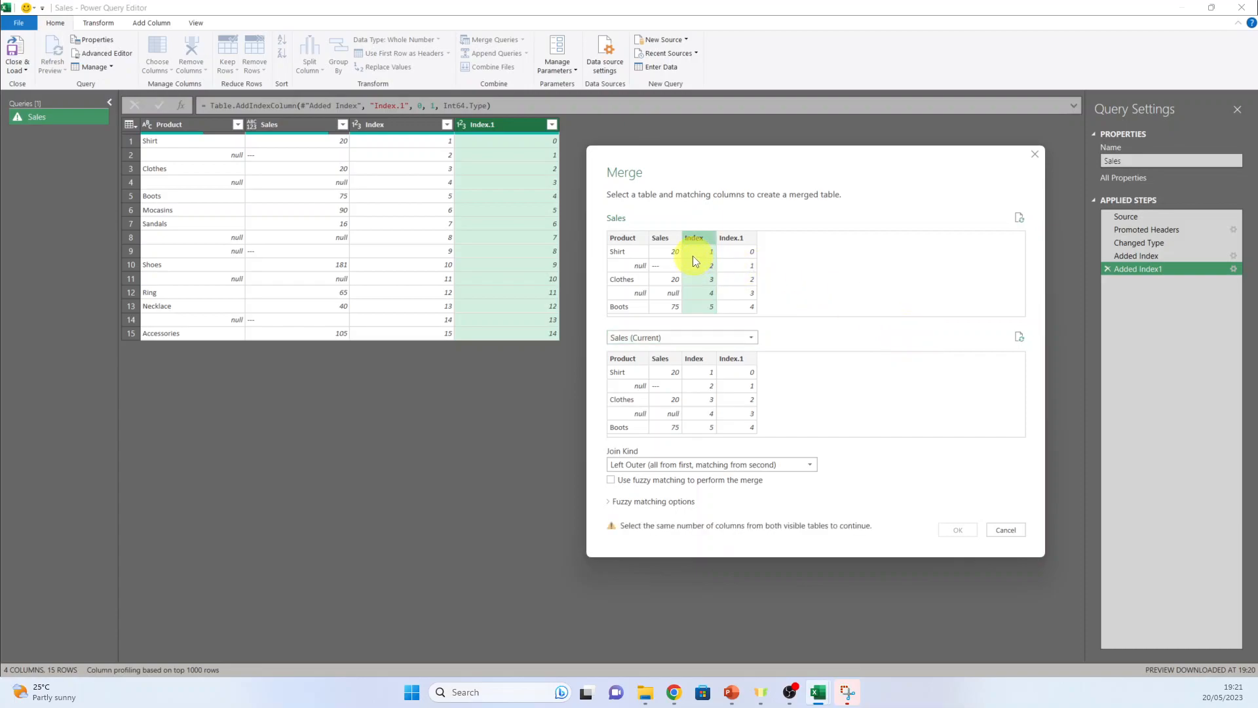
{"action": "left_click", "coordinate": [747, 241]}
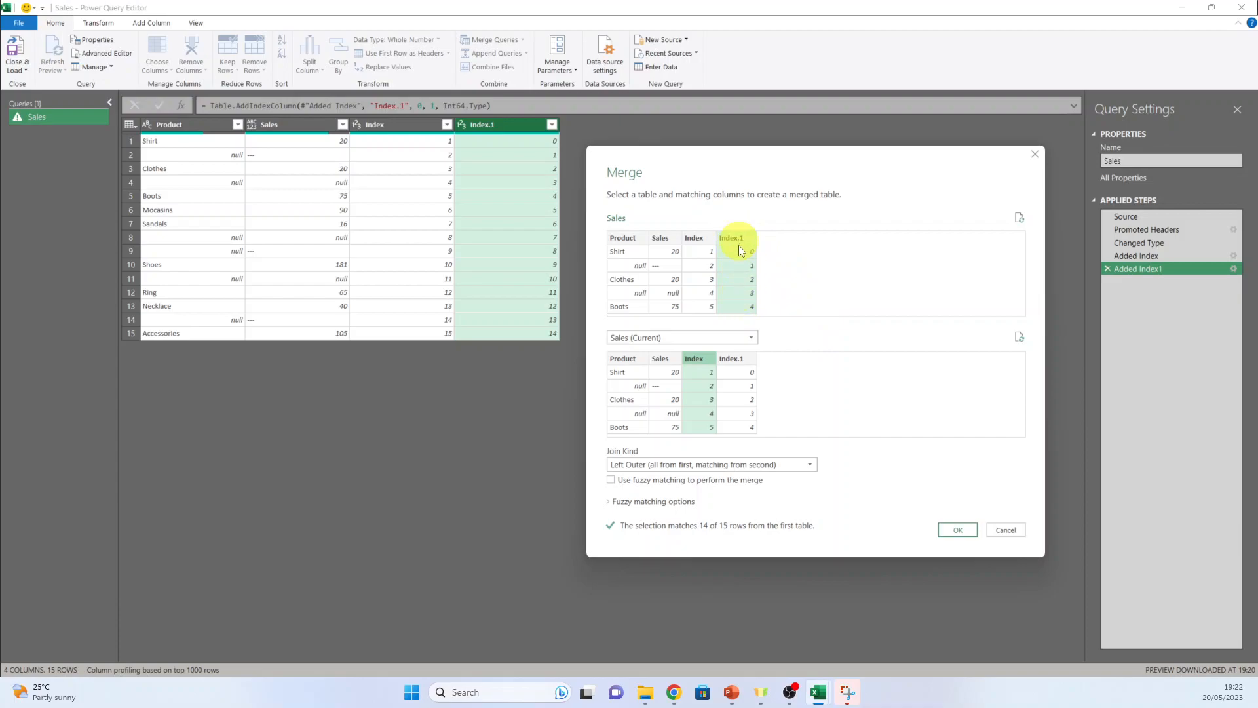
{"action": "left_click", "coordinate": [702, 340]}
{"action": "left_click", "coordinate": [702, 351]}
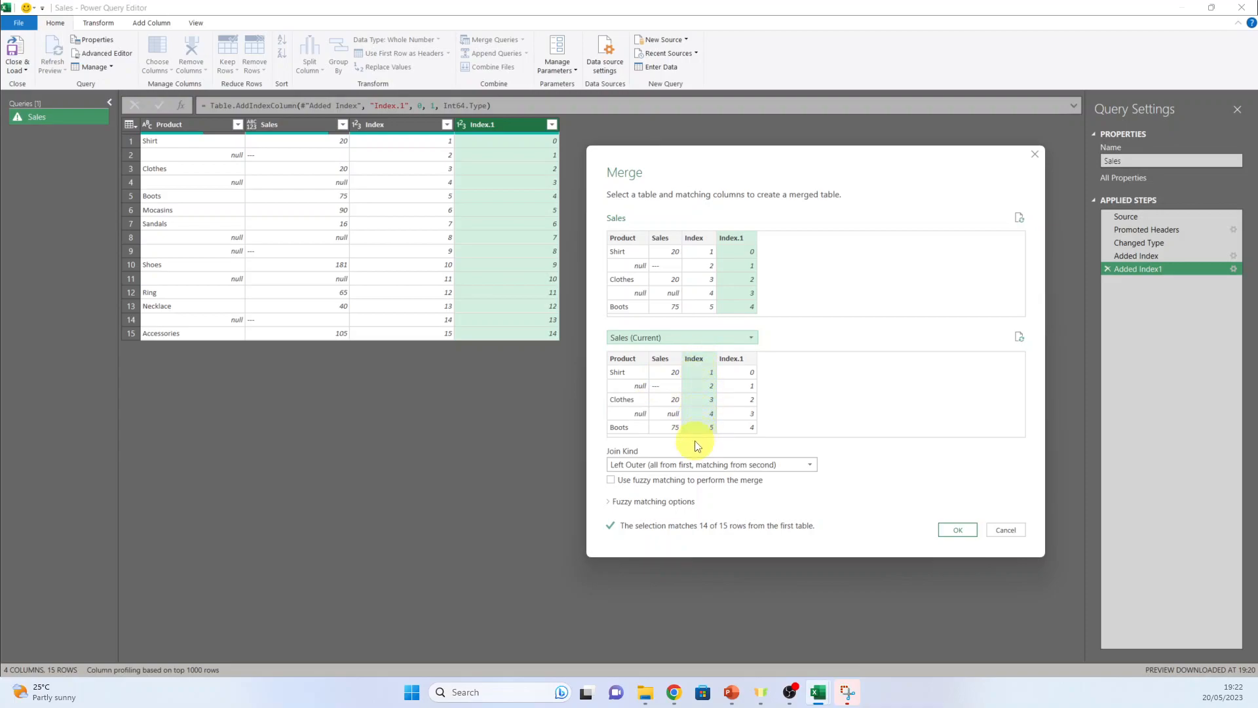
{"action": "left_click", "coordinate": [957, 530]}
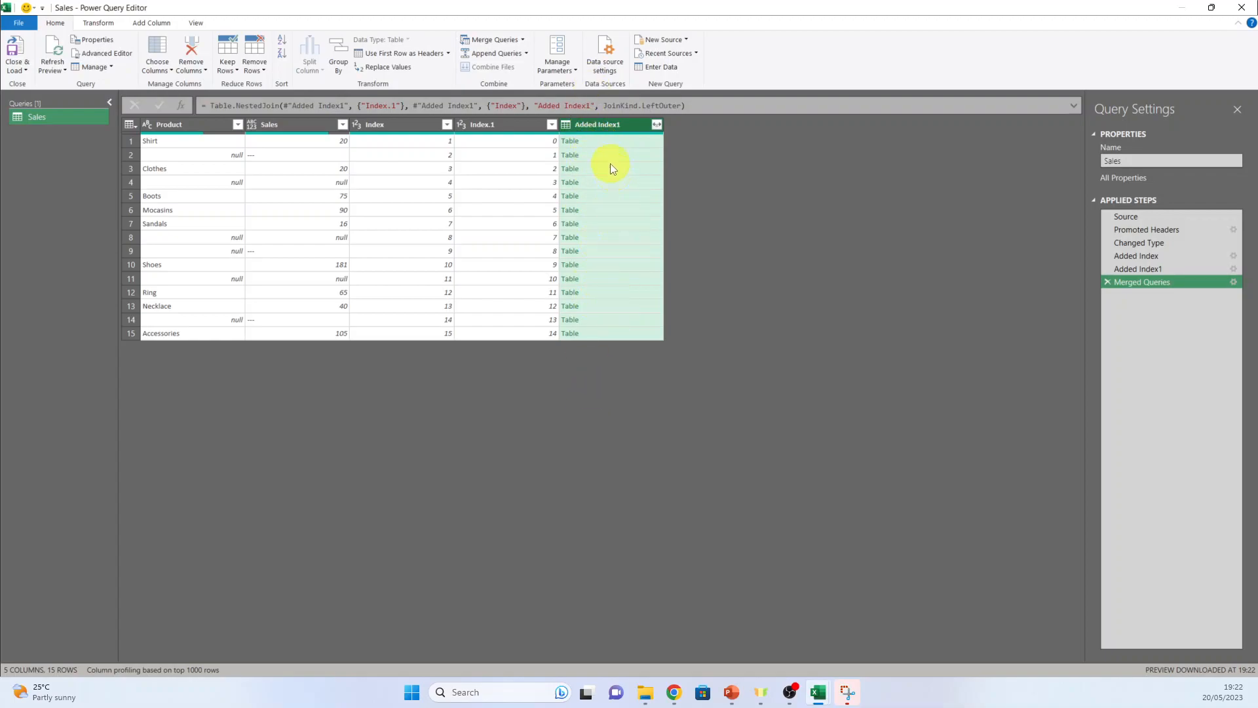
Expand only the Sales field from the merged Added Index1 column, and sort the rows by Index in ascending order
{"action": "left_click", "coordinate": [657, 127]}
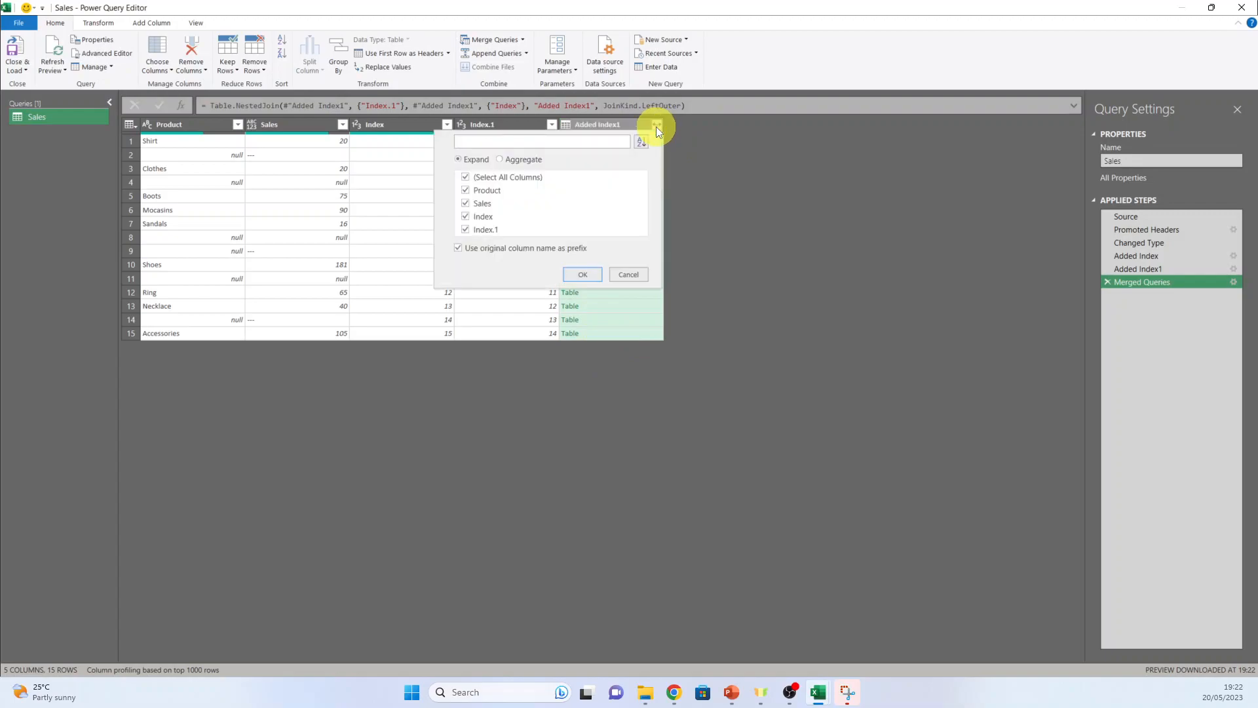
{"action": "left_click", "coordinate": [466, 179]}
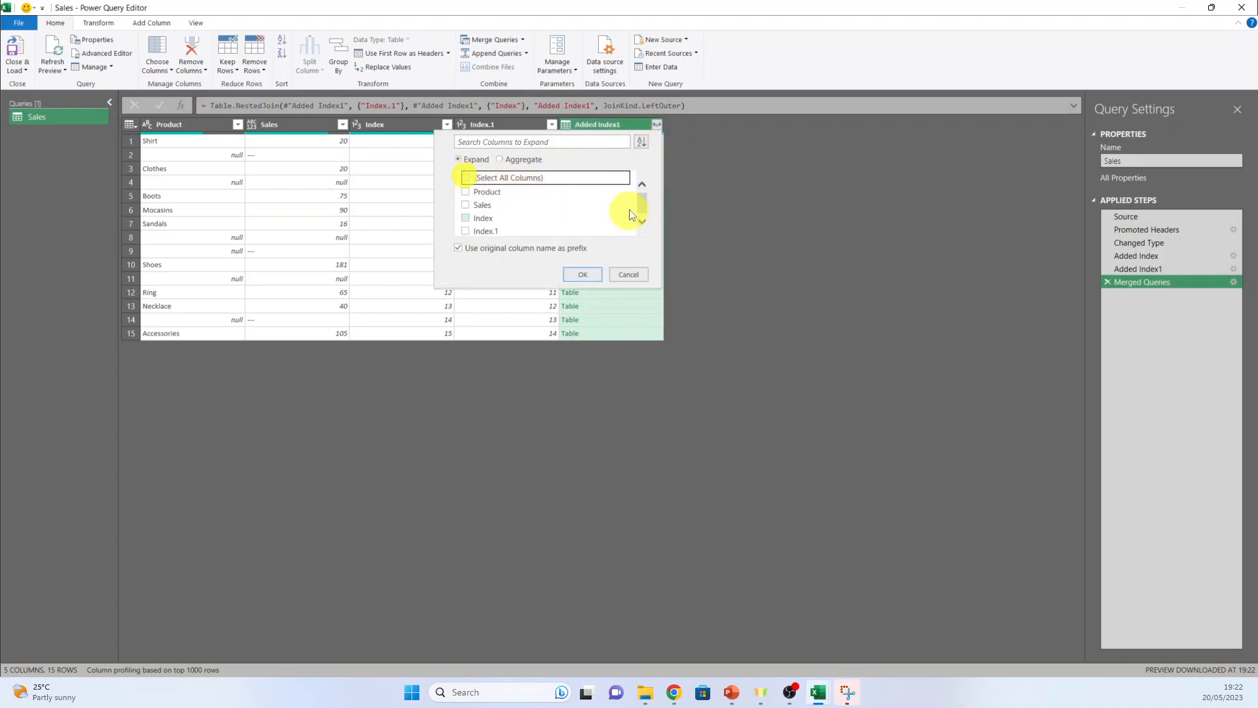
{"action": "left_click", "coordinate": [466, 202]}
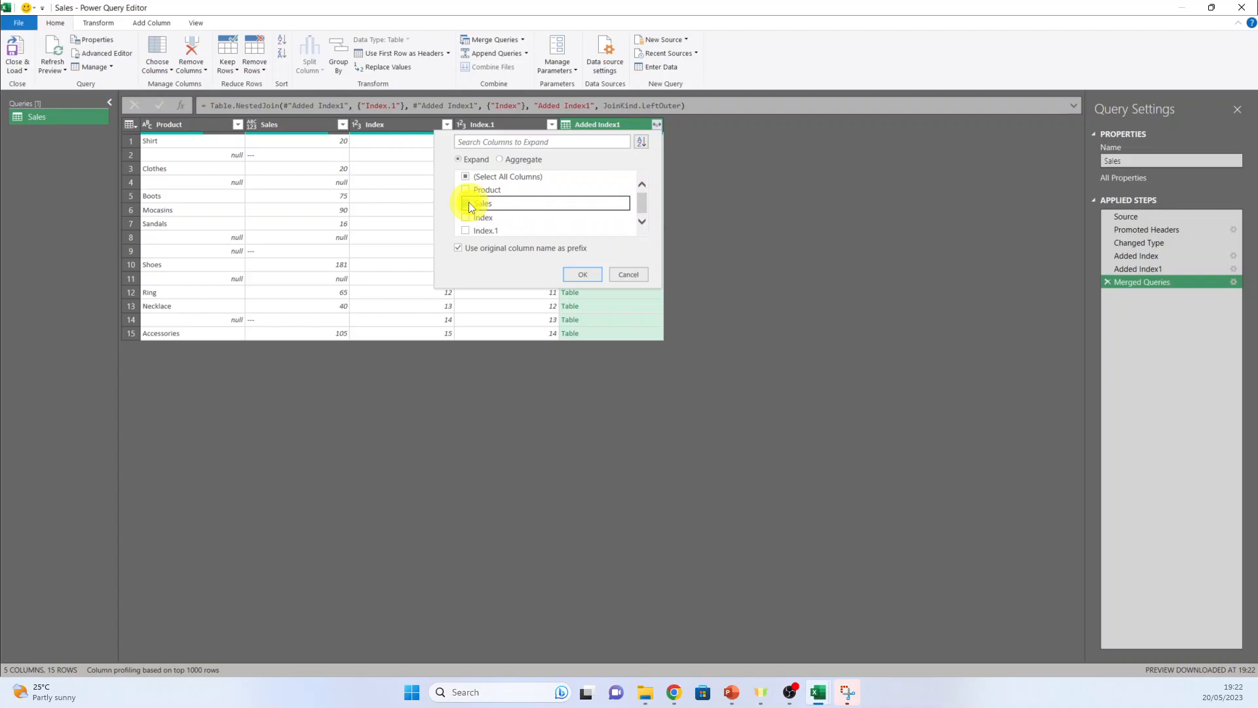
{"action": "left_click", "coordinate": [583, 274]}
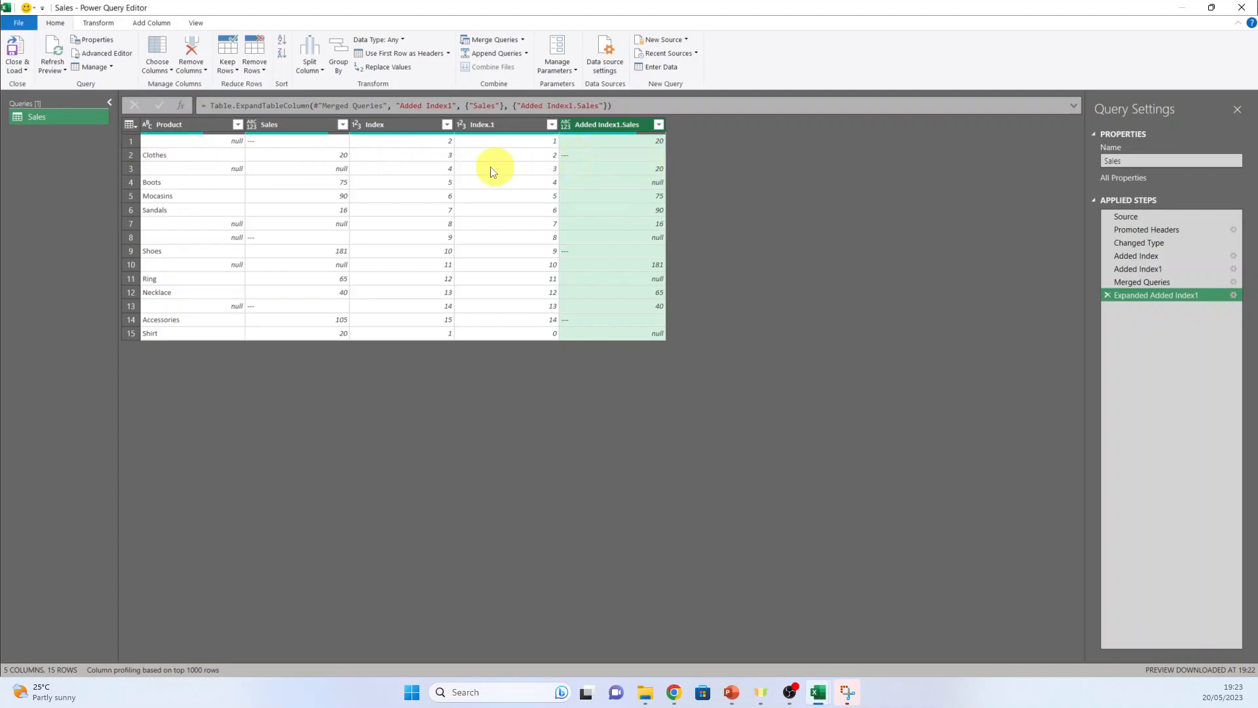
{"action": "left_click", "coordinate": [446, 124]}
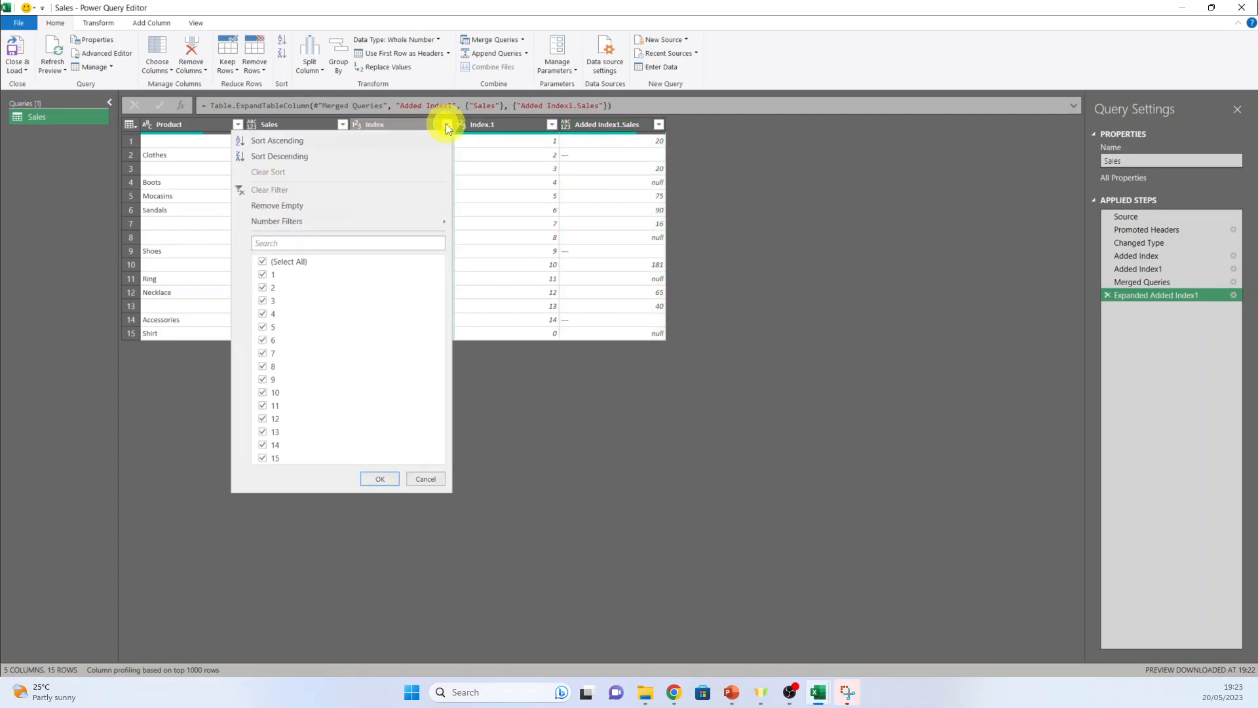
{"action": "left_click", "coordinate": [375, 140]}
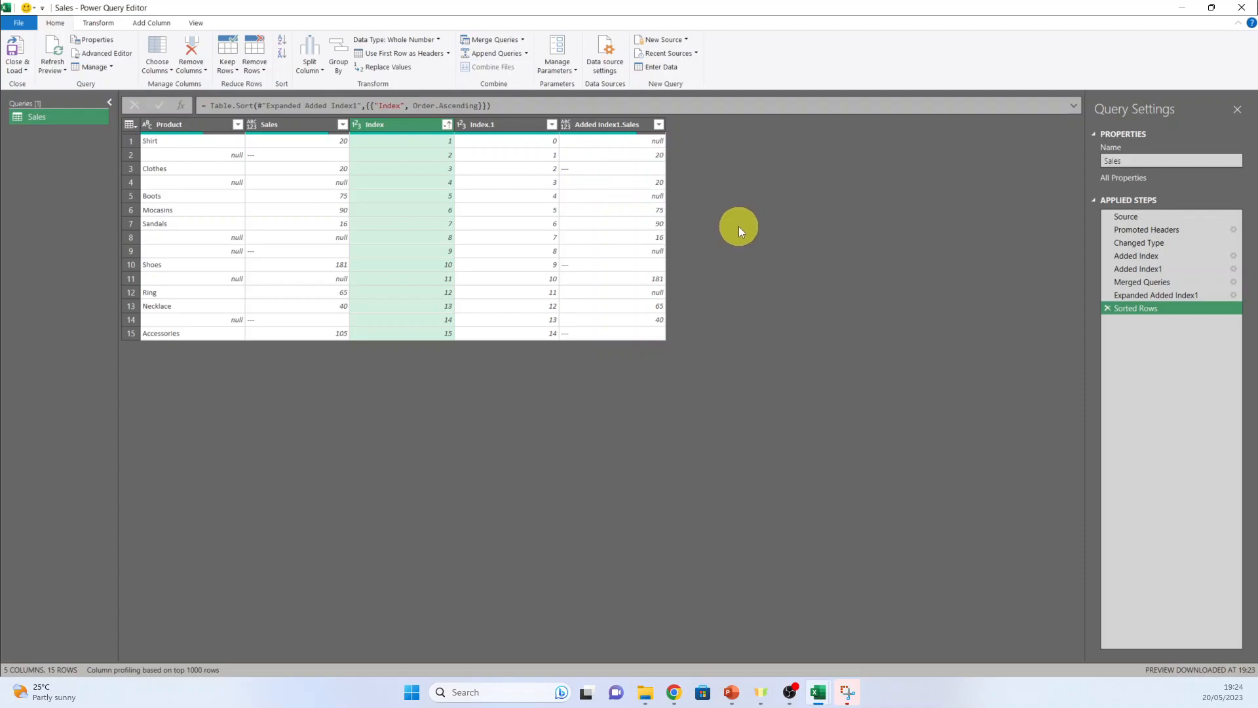
Start a conditional column with the condition that Added Index1.Sales equals "---"
{"action": "left_click", "coordinate": [151, 25]}
{"action": "left_click", "coordinate": [165, 40]}
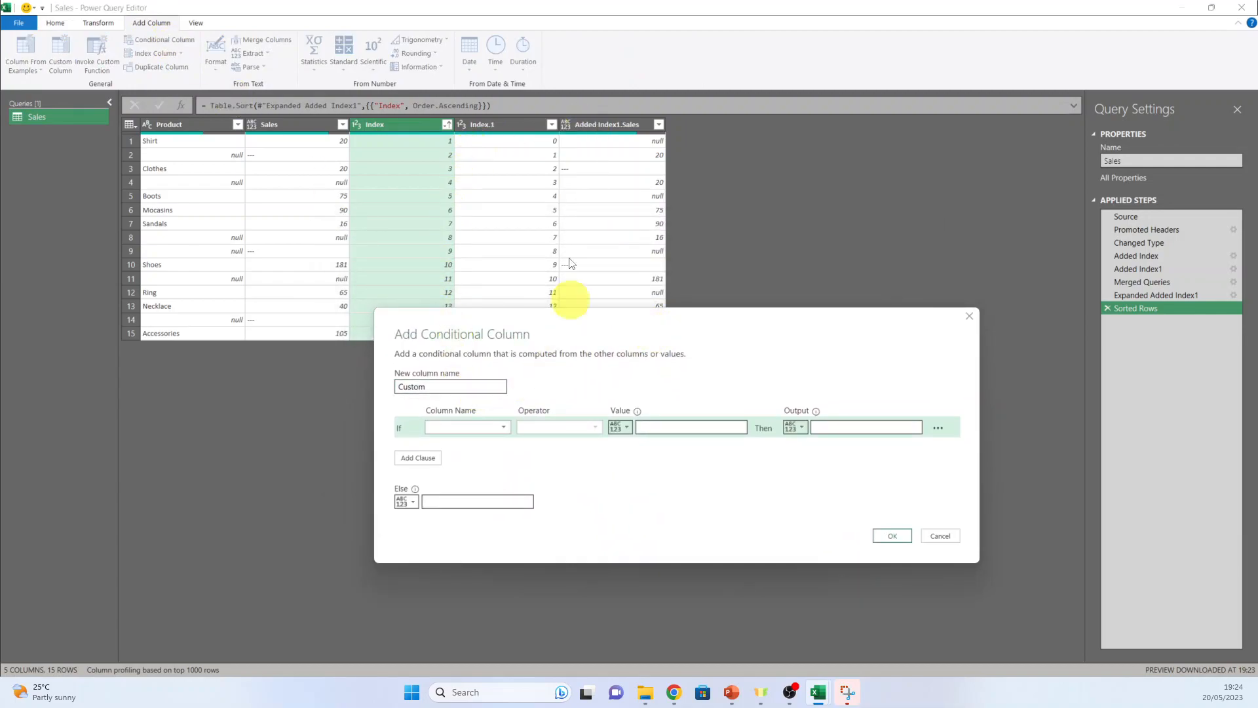
{"action": "left_click", "coordinate": [505, 427]}
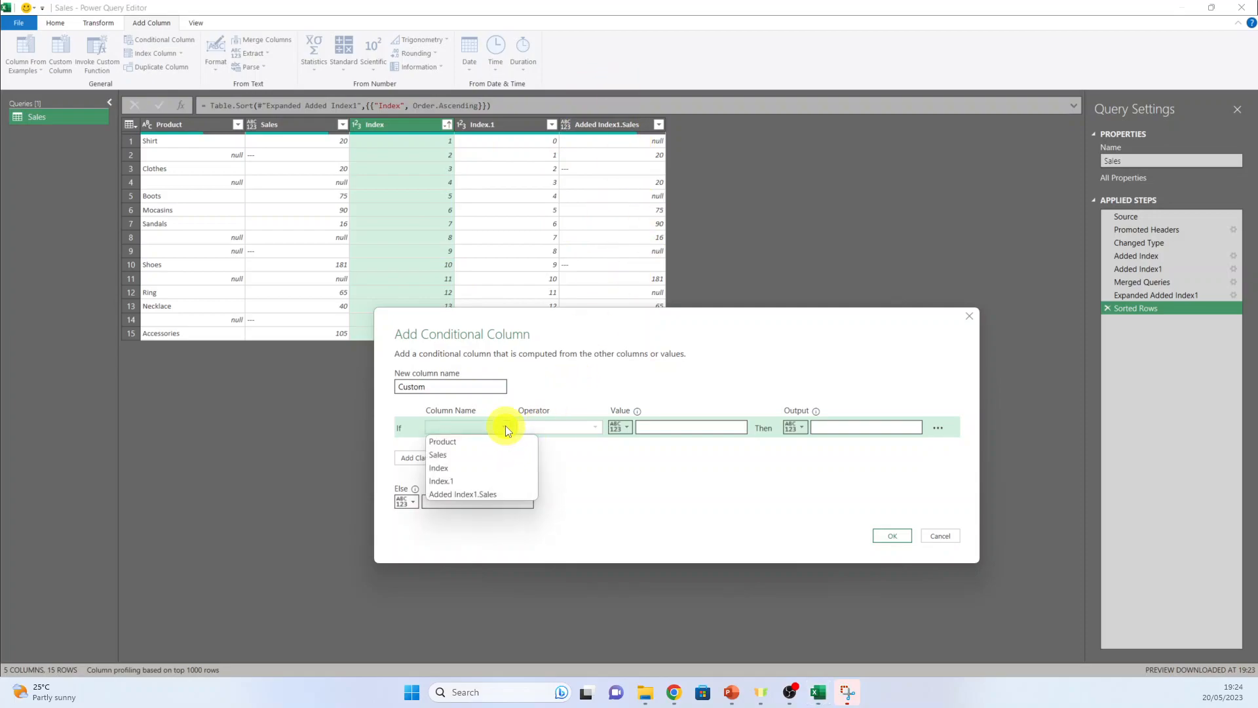
{"action": "left_click", "coordinate": [515, 493]}
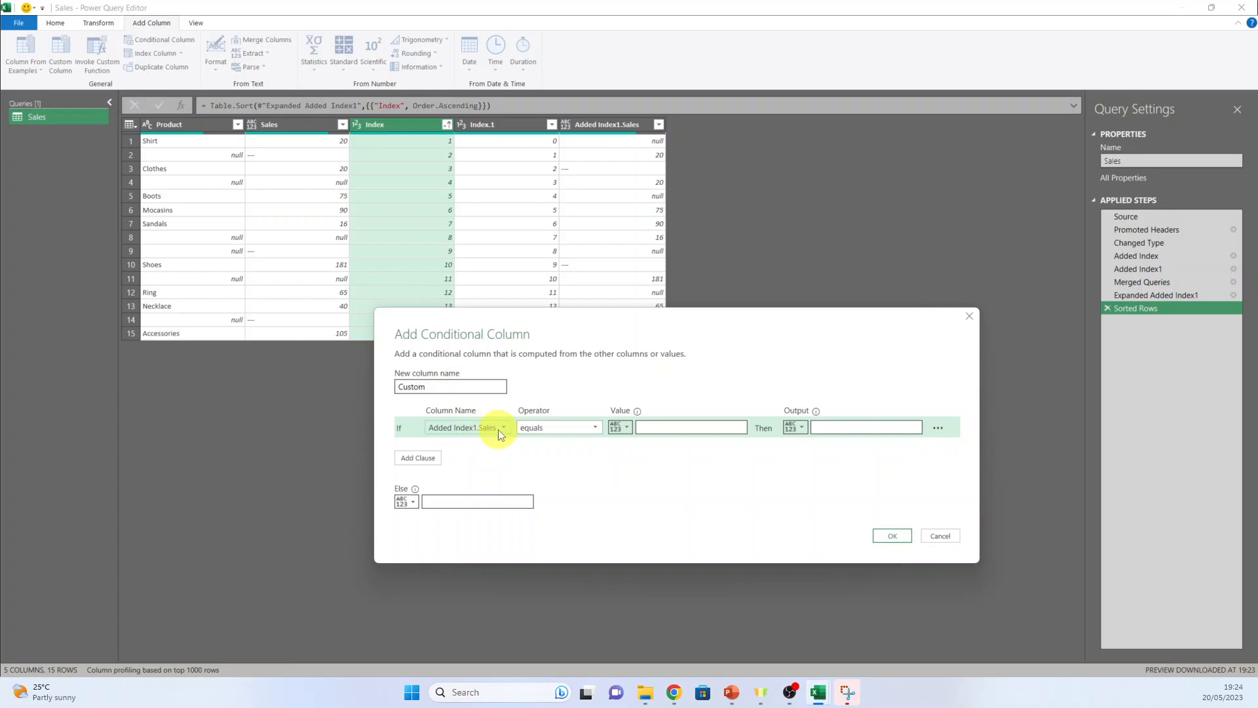
{"action": "left_click", "coordinate": [661, 425]}
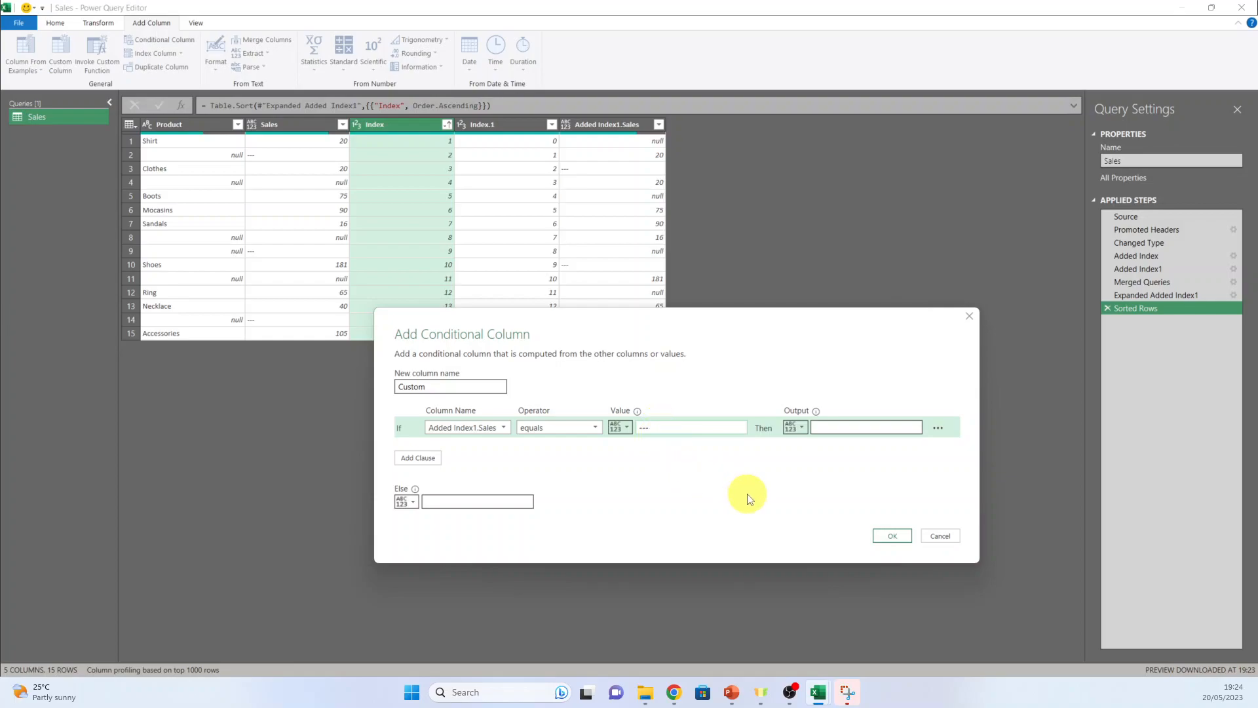
Make the conditional column return the Product column when the condition is met and null otherwise, and create it
{"action": "left_click", "coordinate": [828, 430]}
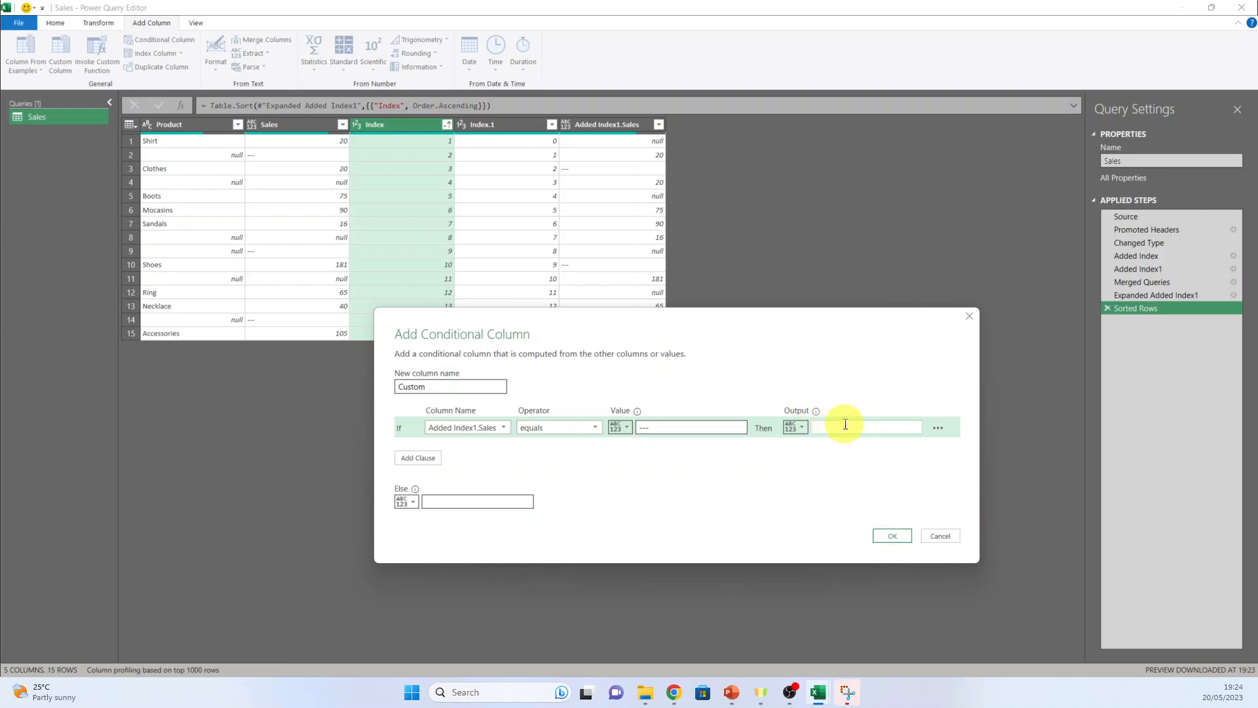
{"action": "left_click", "coordinate": [804, 426]}
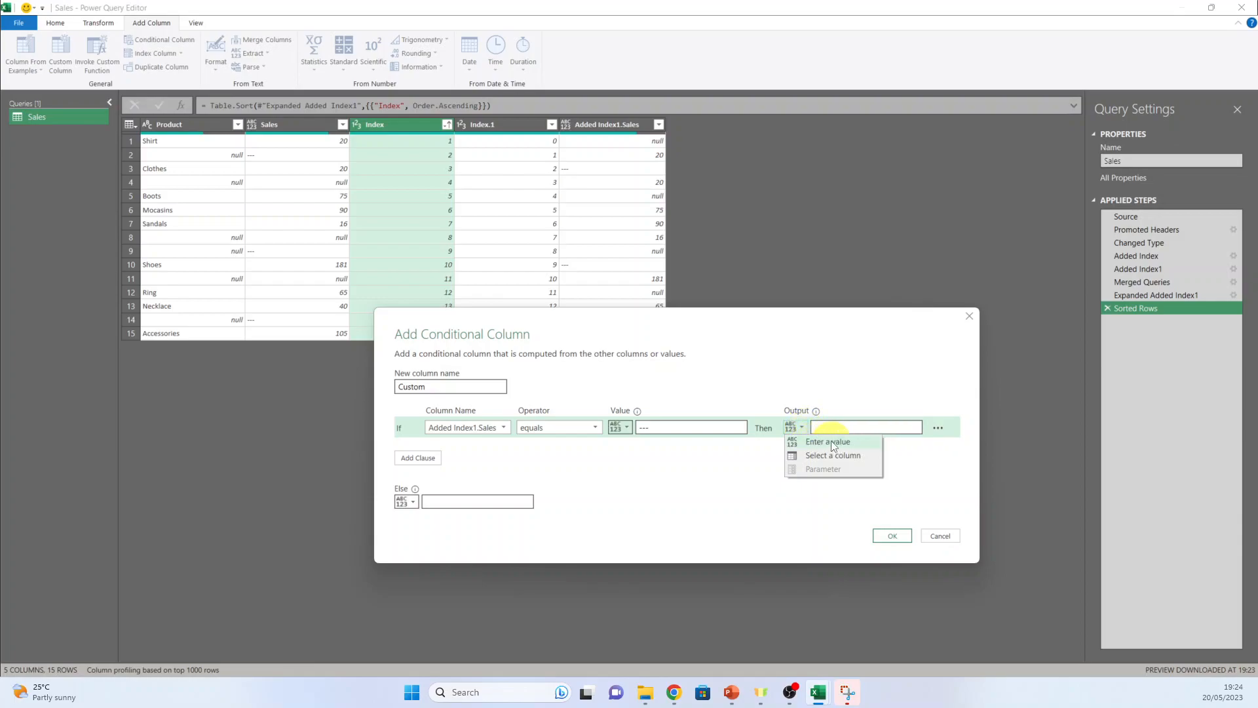
{"action": "left_click", "coordinate": [824, 456]}
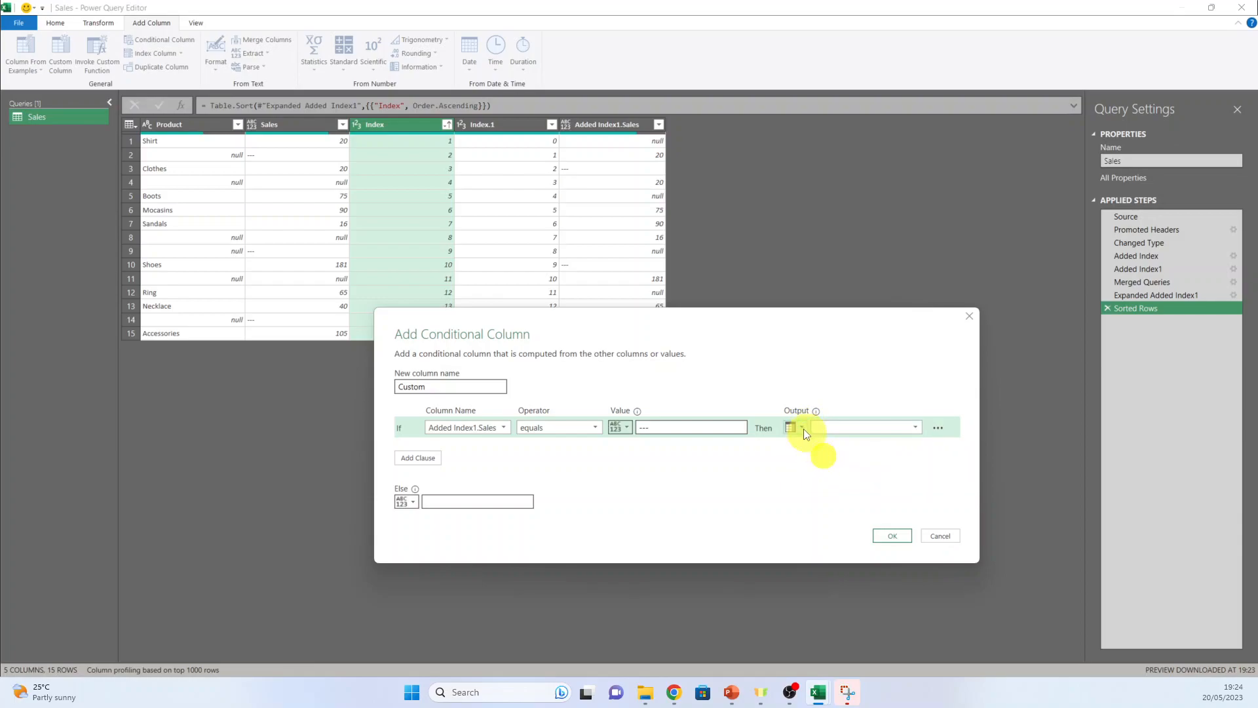
{"action": "left_click", "coordinate": [915, 427]}
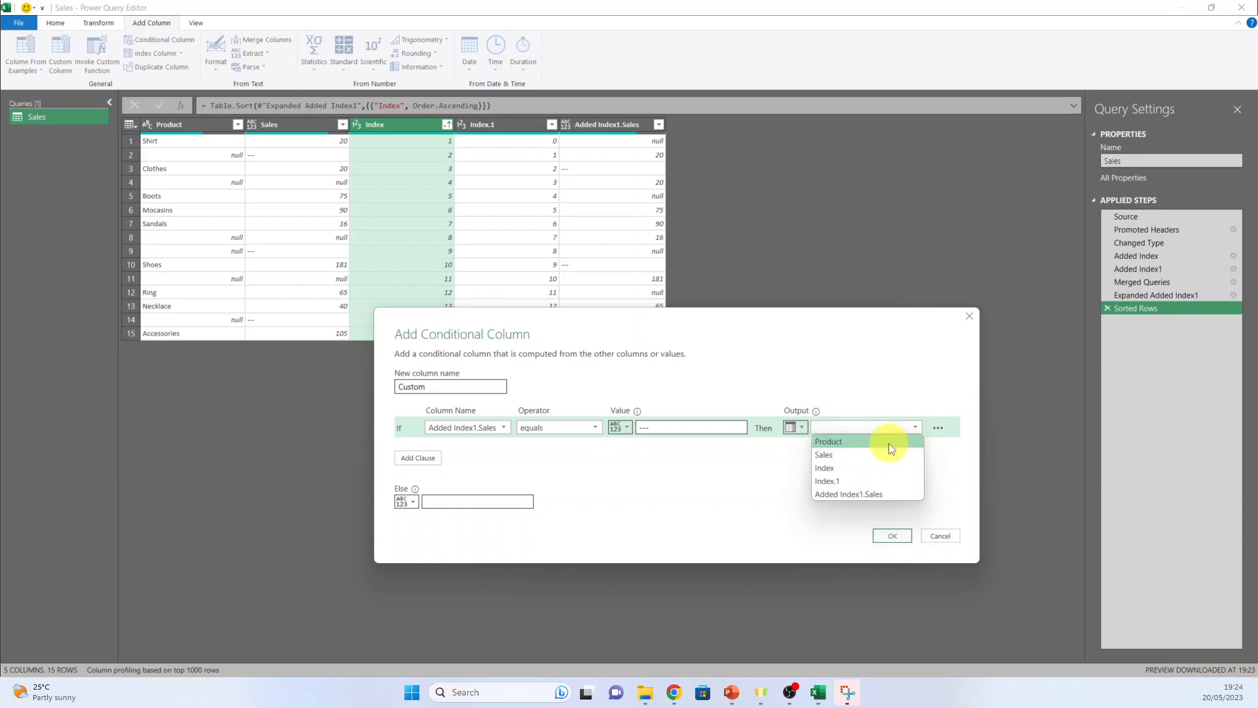
{"action": "left_click", "coordinate": [889, 442]}
{"action": "left_click", "coordinate": [485, 505]}
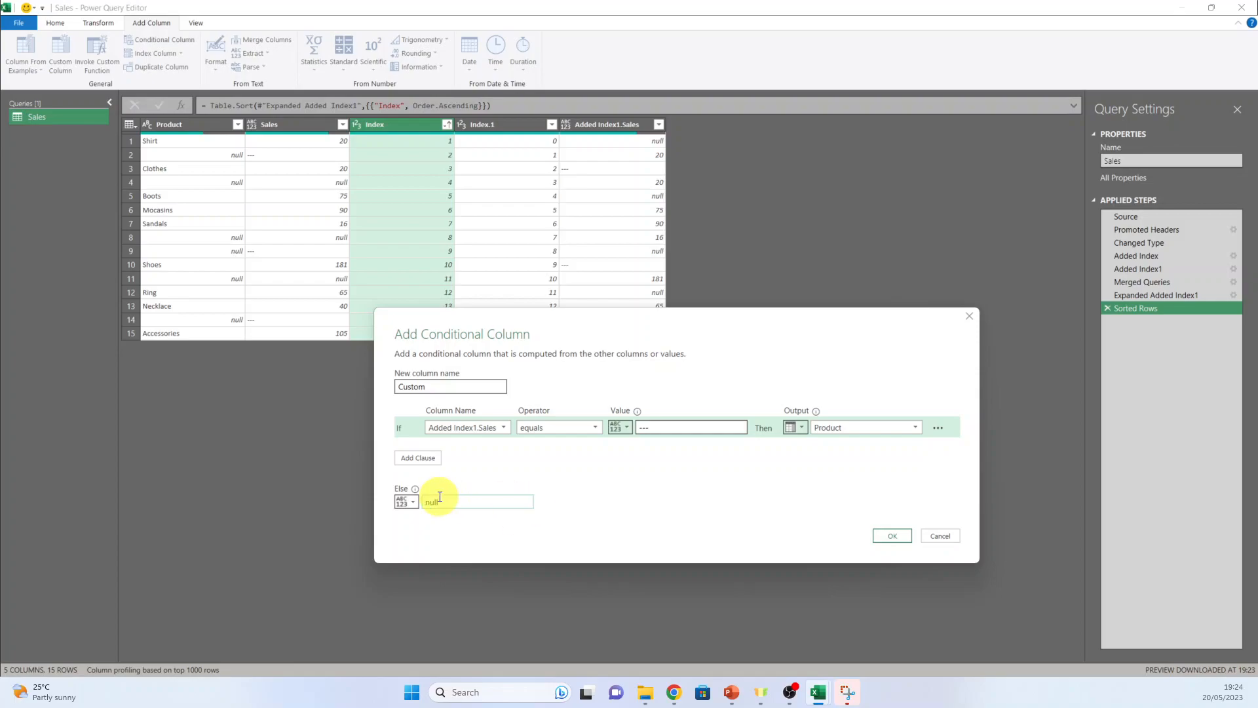
{"action": "left_click", "coordinate": [896, 536]}
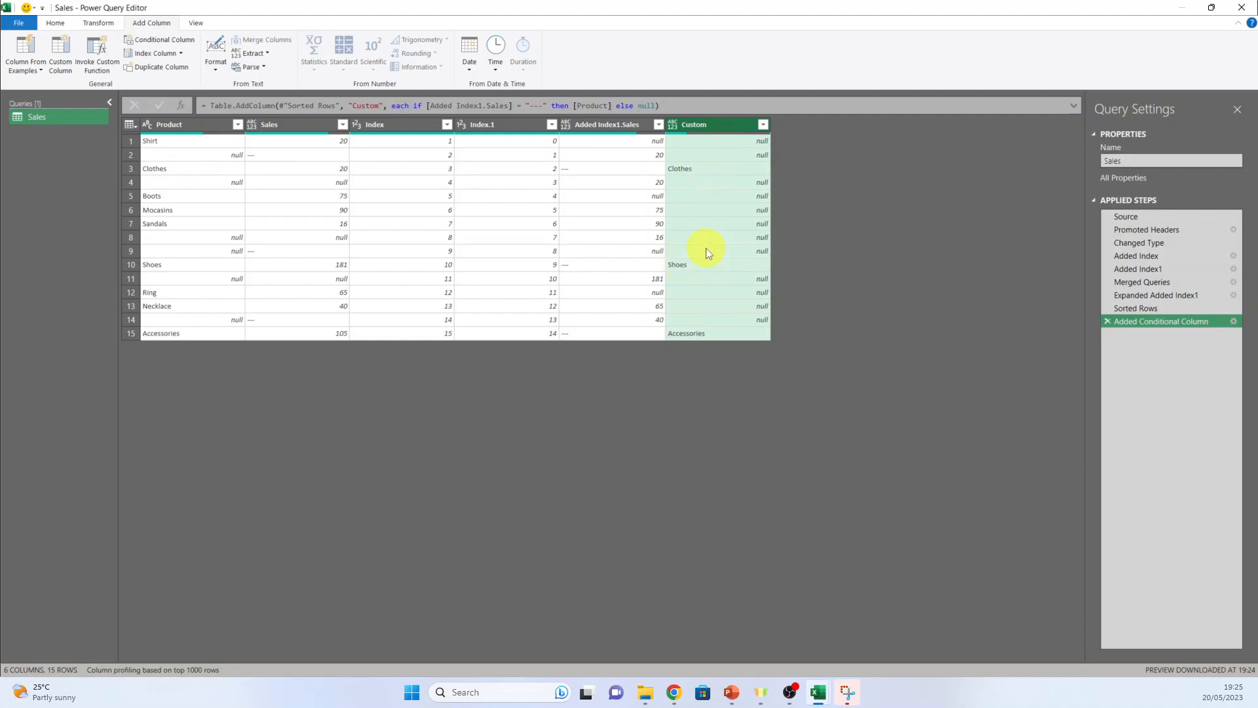
Fill the empty cells of the Custom column upwards with the category names
{"action": "right_click", "coordinate": [715, 127]}
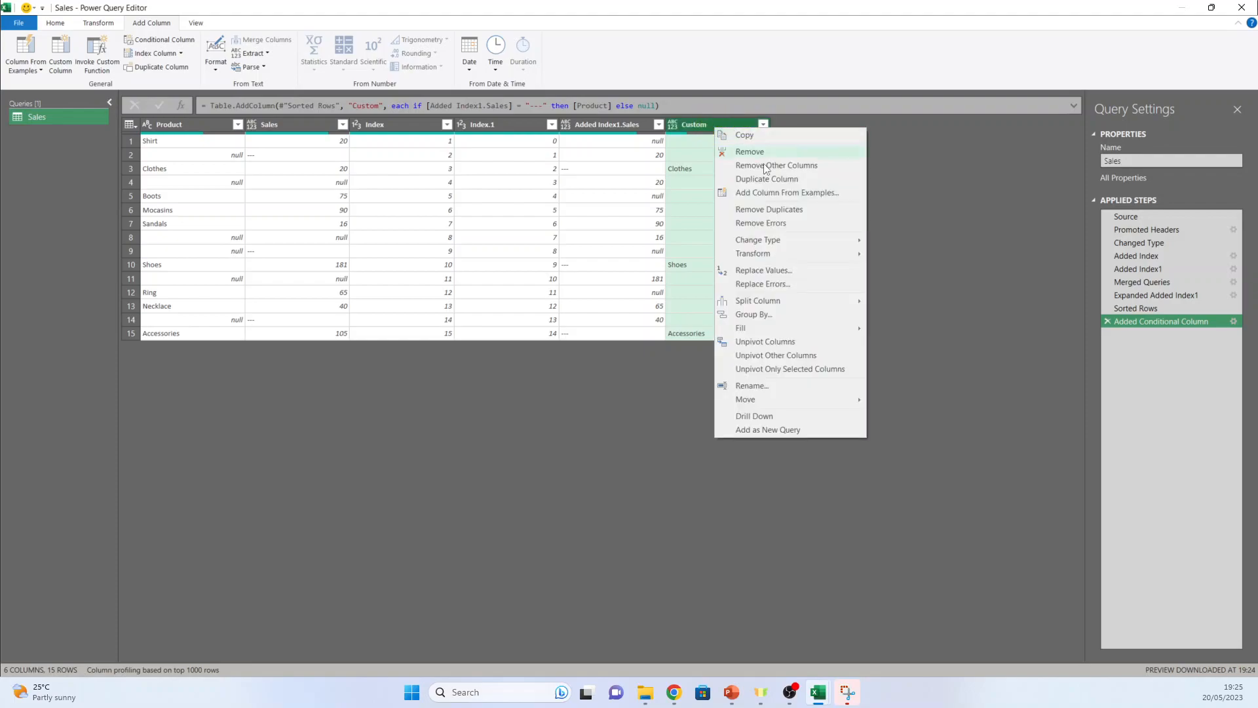
{"action": "mouse_move", "coordinate": [785, 335]}
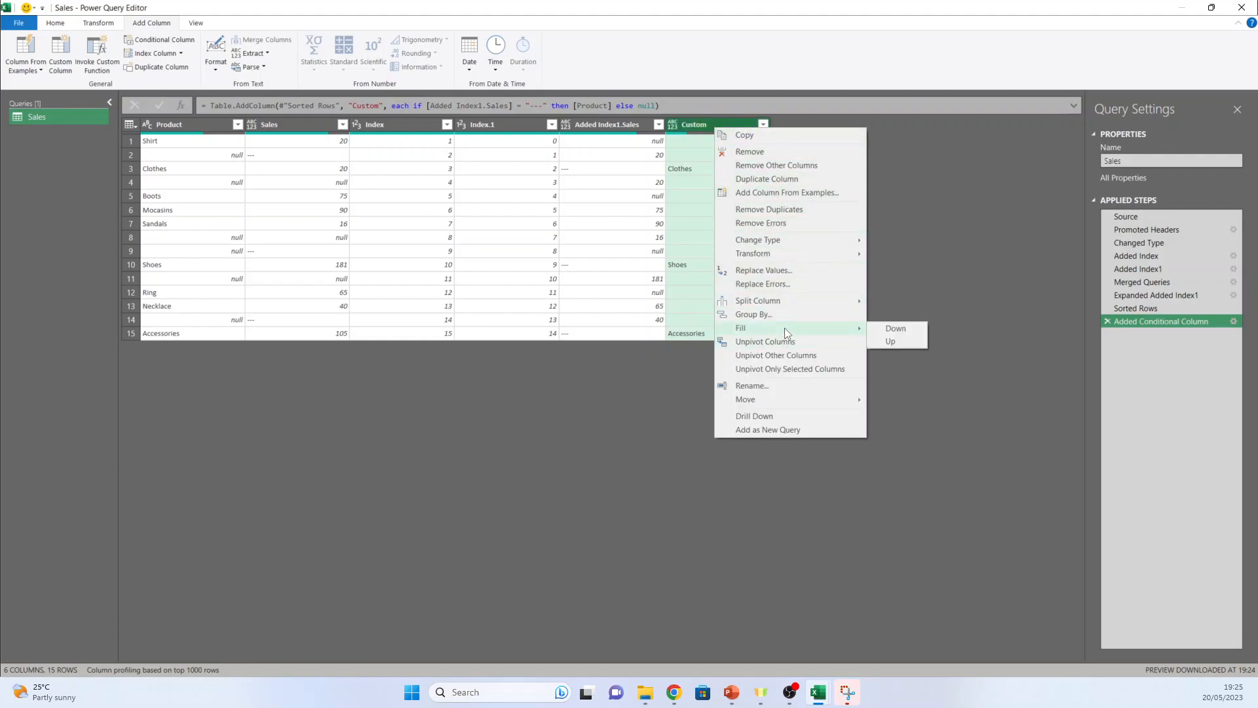
{"action": "left_click", "coordinate": [895, 341]}
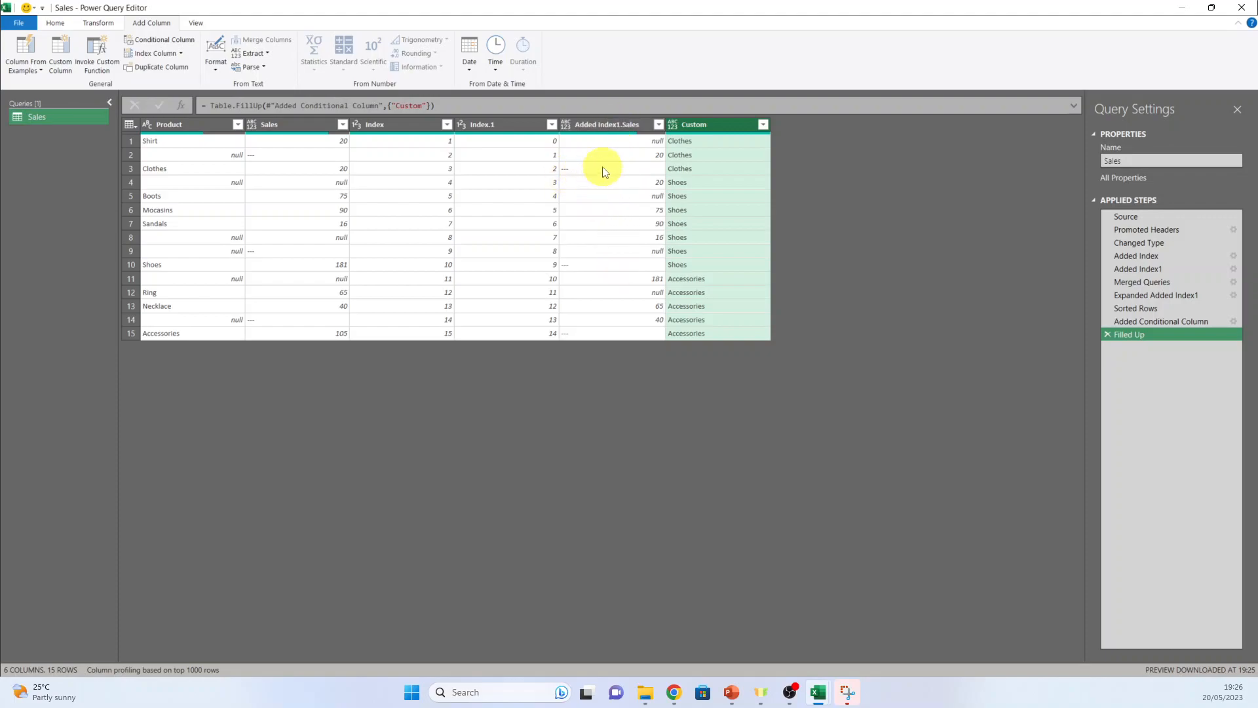
Filter the Added Index1.Sales column to exclude the "---" rows
{"action": "left_click", "coordinate": [659, 125]}
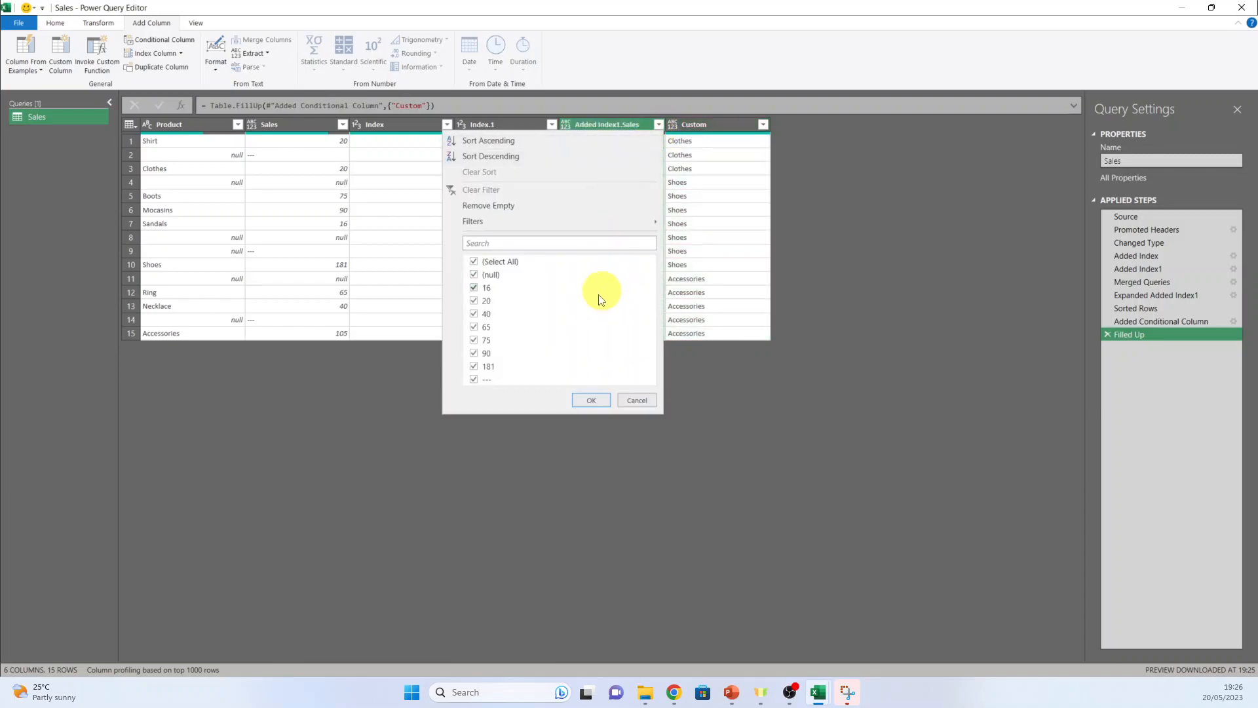
{"action": "left_click", "coordinate": [474, 379]}
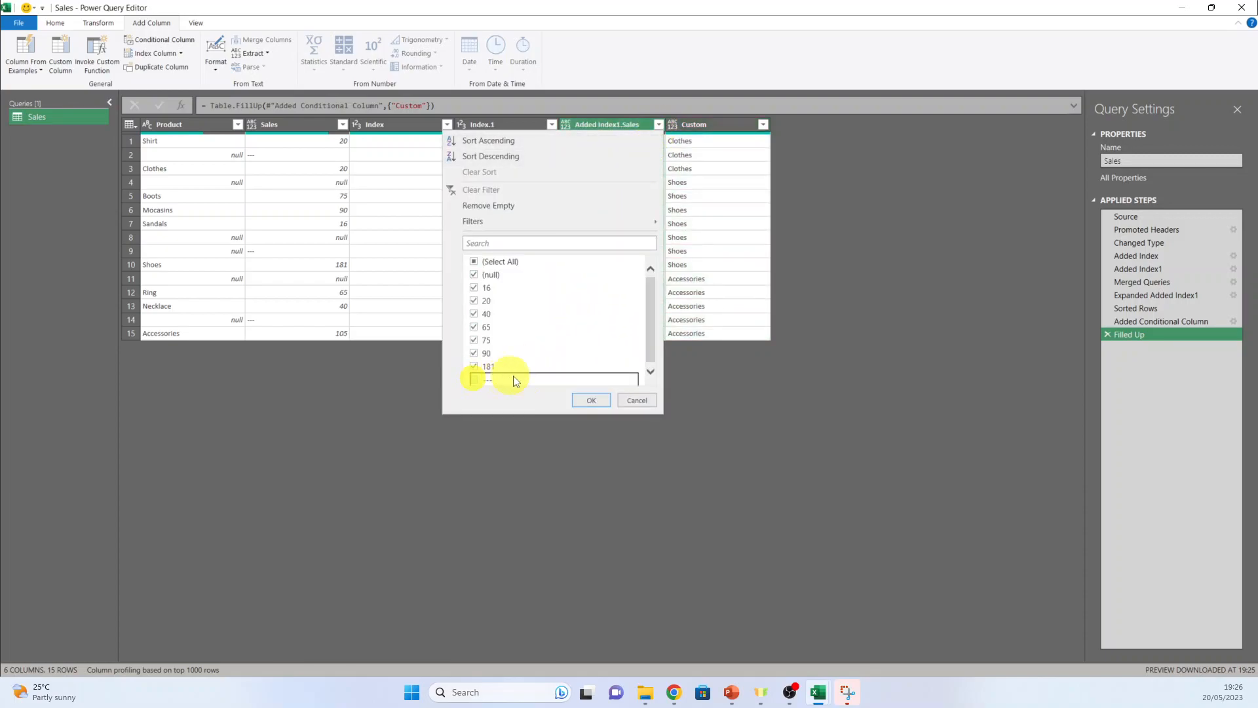
{"action": "left_click", "coordinate": [590, 400]}
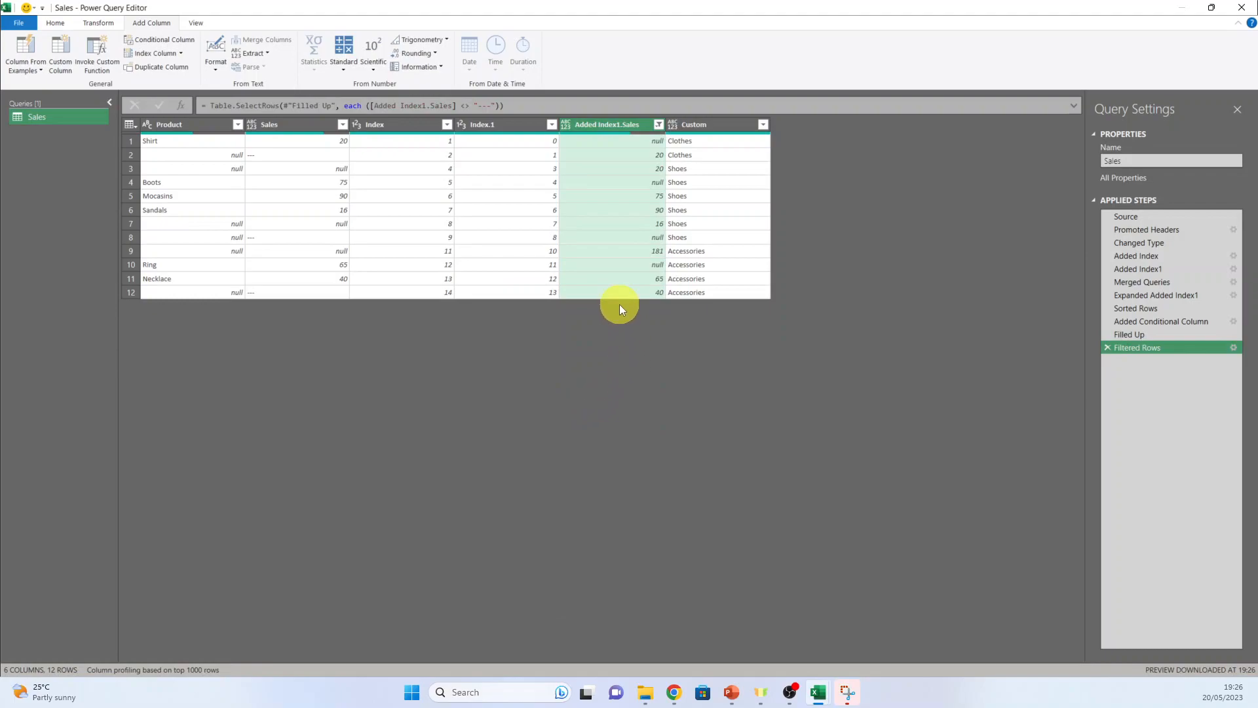
Remove the Index, Index.1 and Added Index1.Sales columns from the Sales query
{"action": "left_click", "coordinate": [415, 128]}
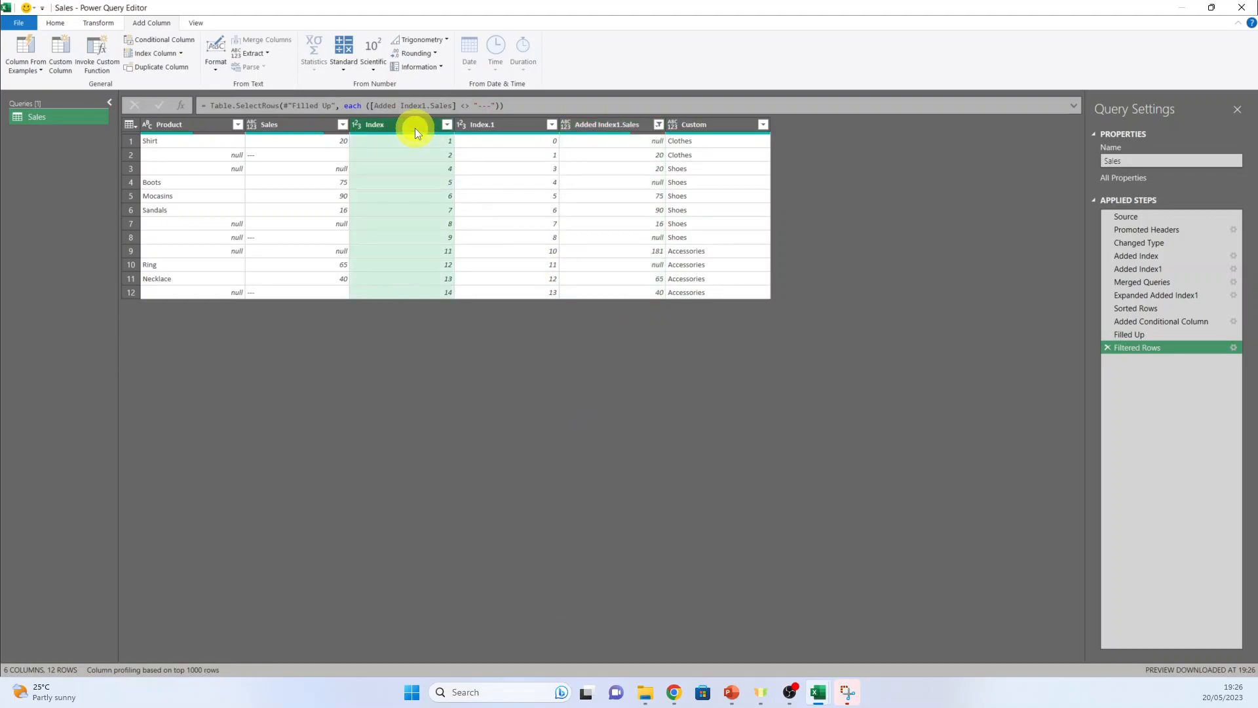
{"action": "left_click", "coordinate": [501, 126], "text": "ctrl"}
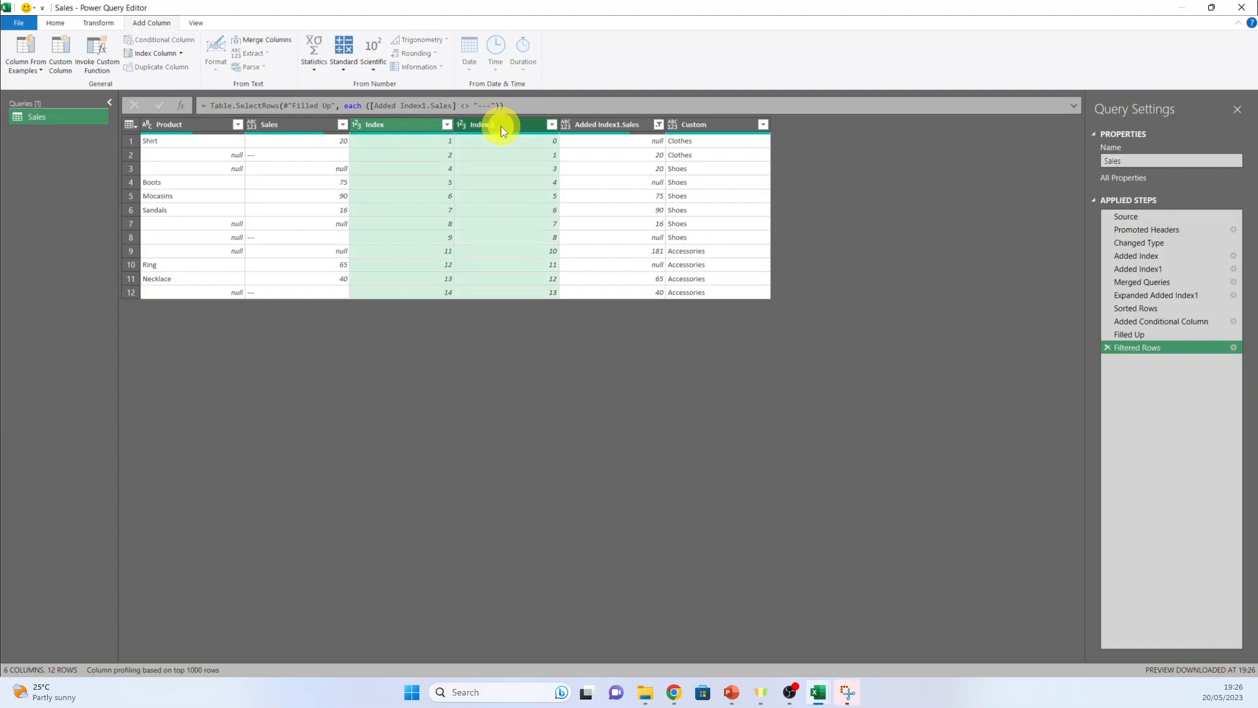
{"action": "left_click", "coordinate": [596, 124], "text": "ctrl"}
{"action": "right_click", "coordinate": [596, 125]}
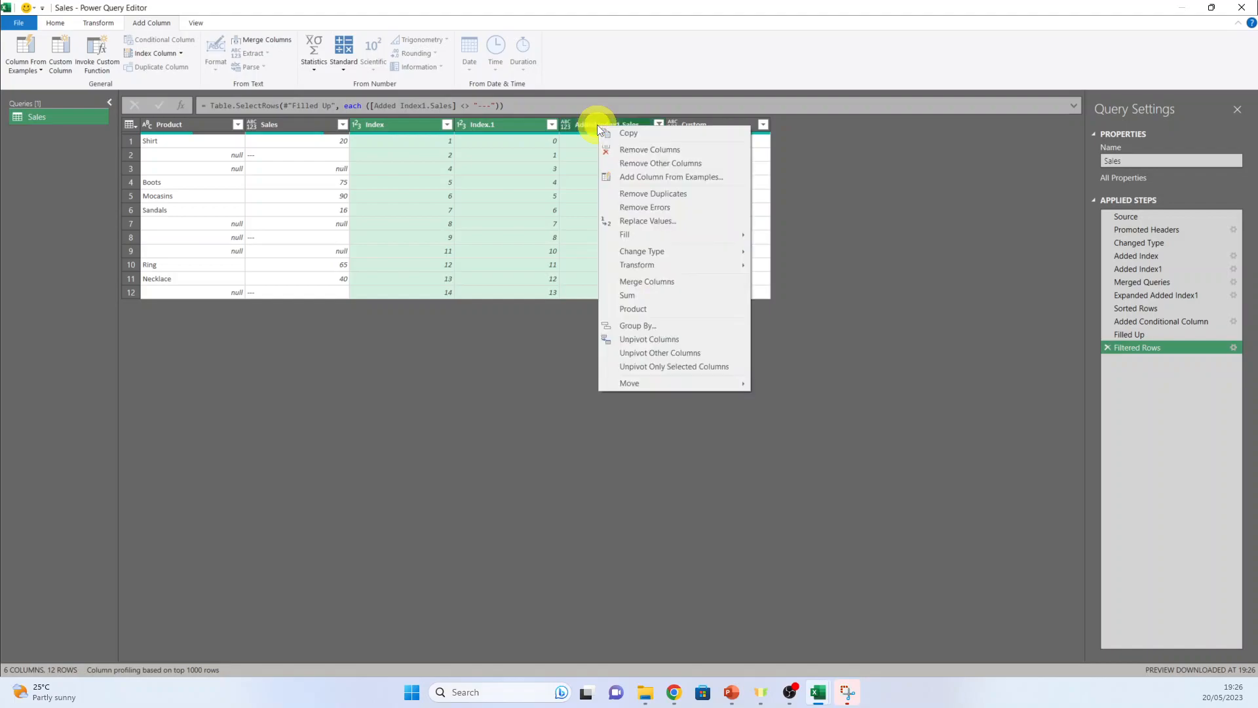
{"action": "left_click", "coordinate": [654, 149]}
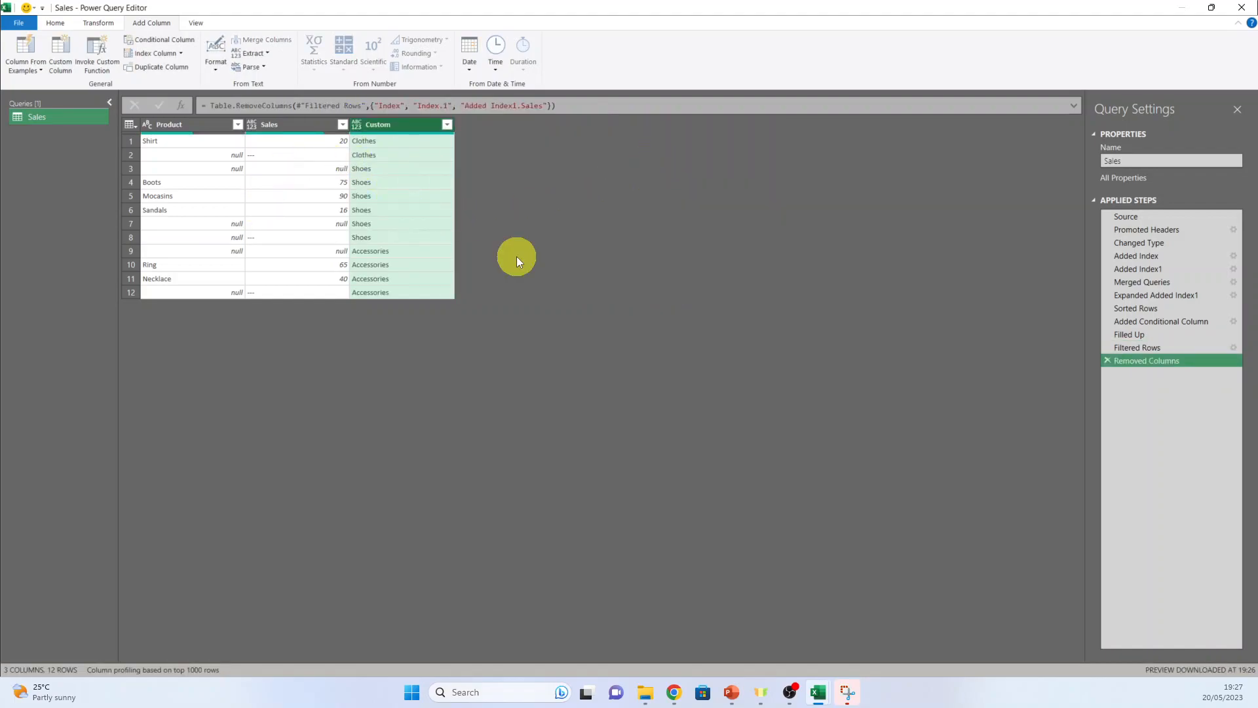
Filter the Product column to exclude the null rows
{"action": "left_click", "coordinate": [237, 123]}
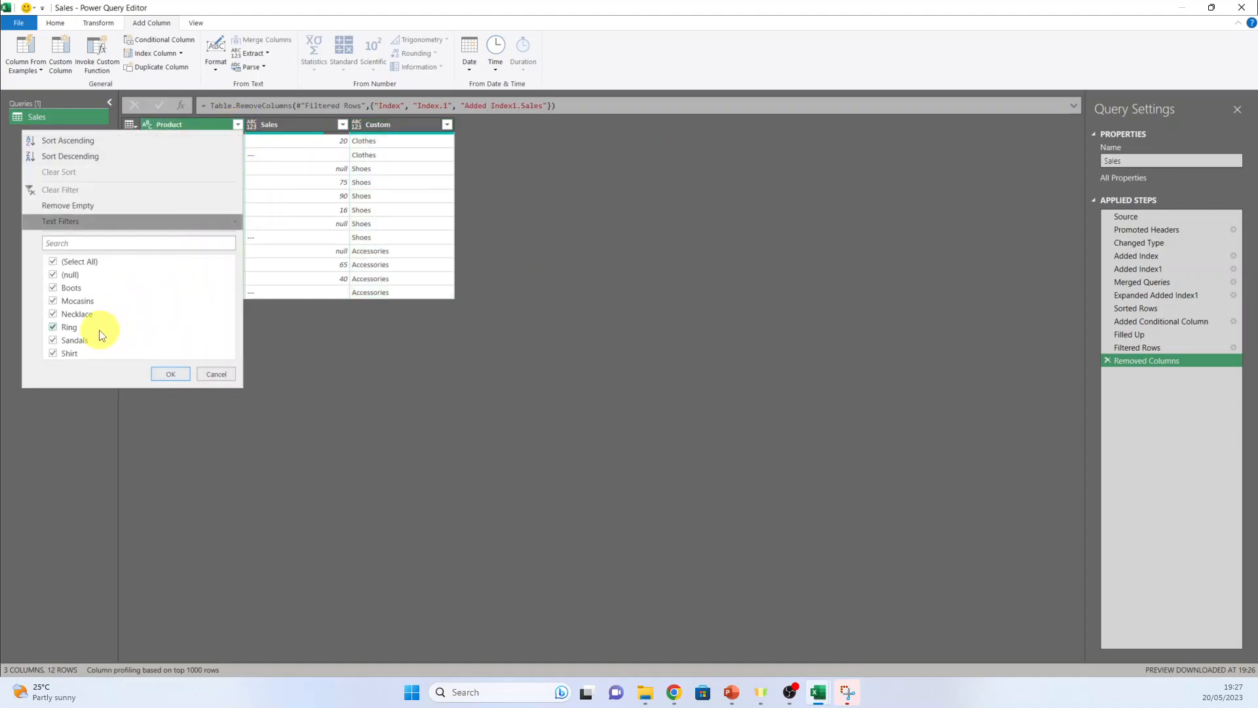
{"action": "left_click", "coordinate": [52, 274]}
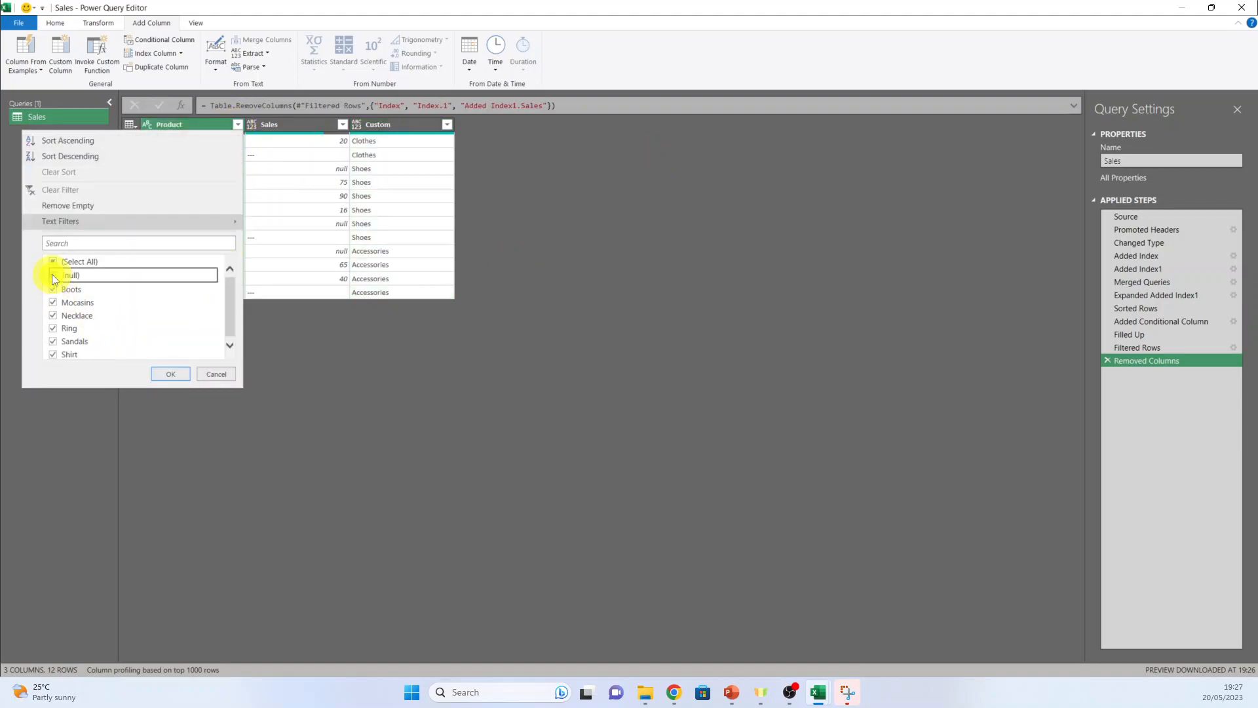
{"action": "left_click", "coordinate": [166, 372]}
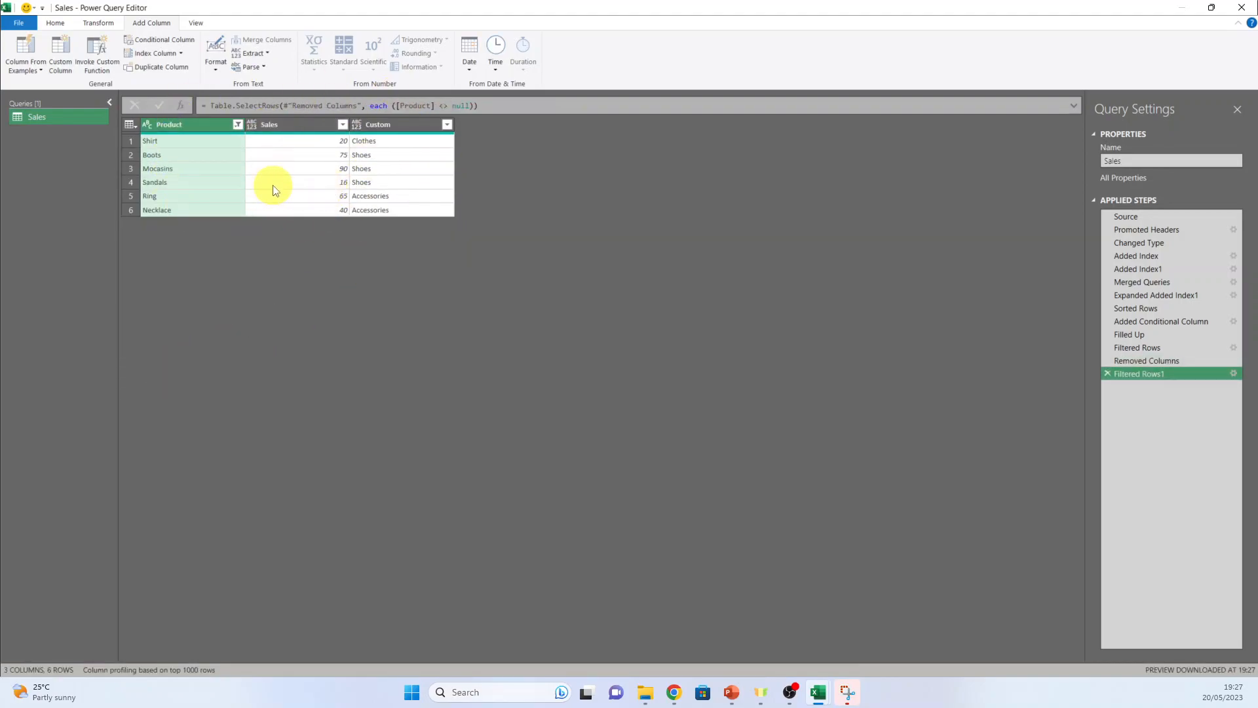
Close the query editor and load the query as a table into the existing worksheet at cell F2 of Sheet1
{"action": "left_click", "coordinate": [64, 25]}
{"action": "left_click", "coordinate": [16, 66]}
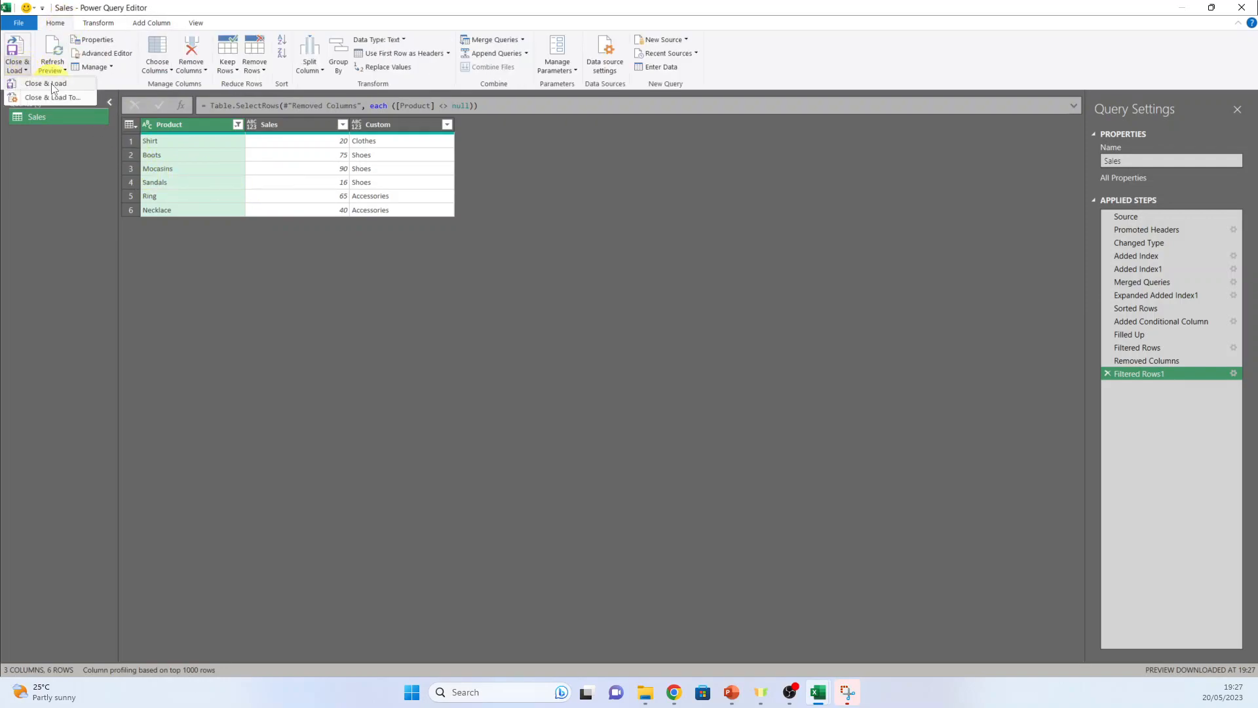
{"action": "left_click", "coordinate": [52, 85]}
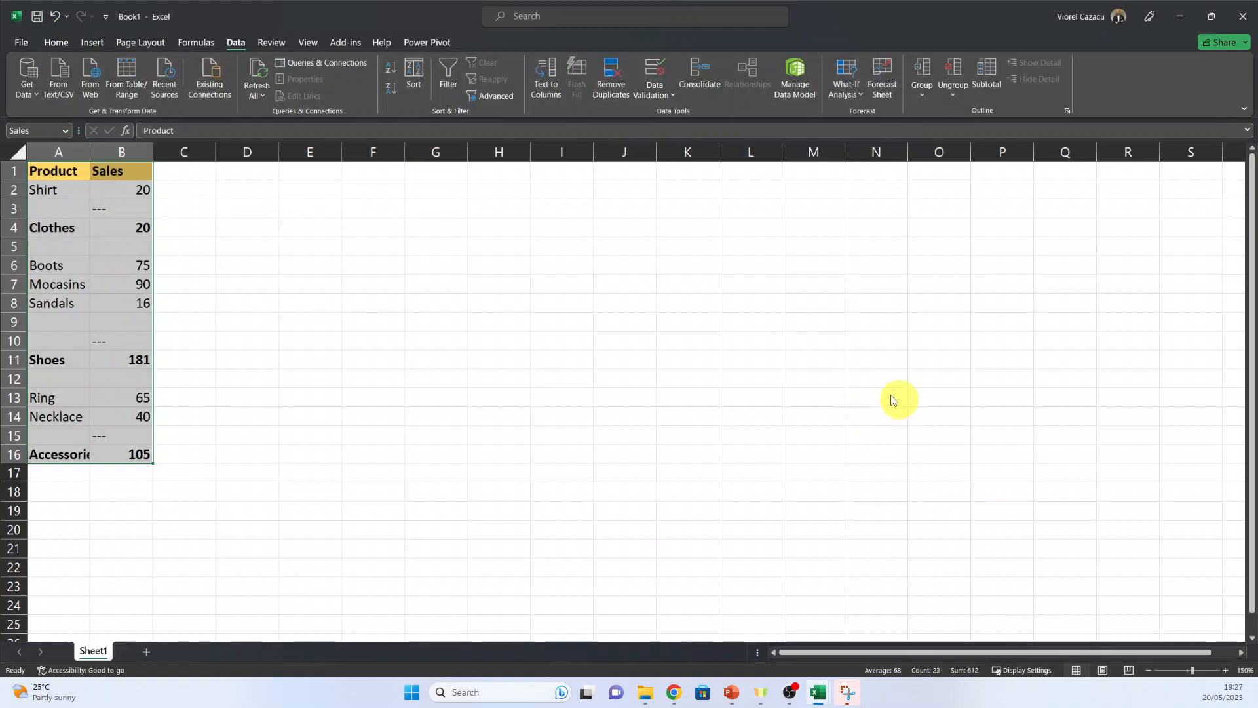
{"action": "left_click", "coordinate": [387, 427]}
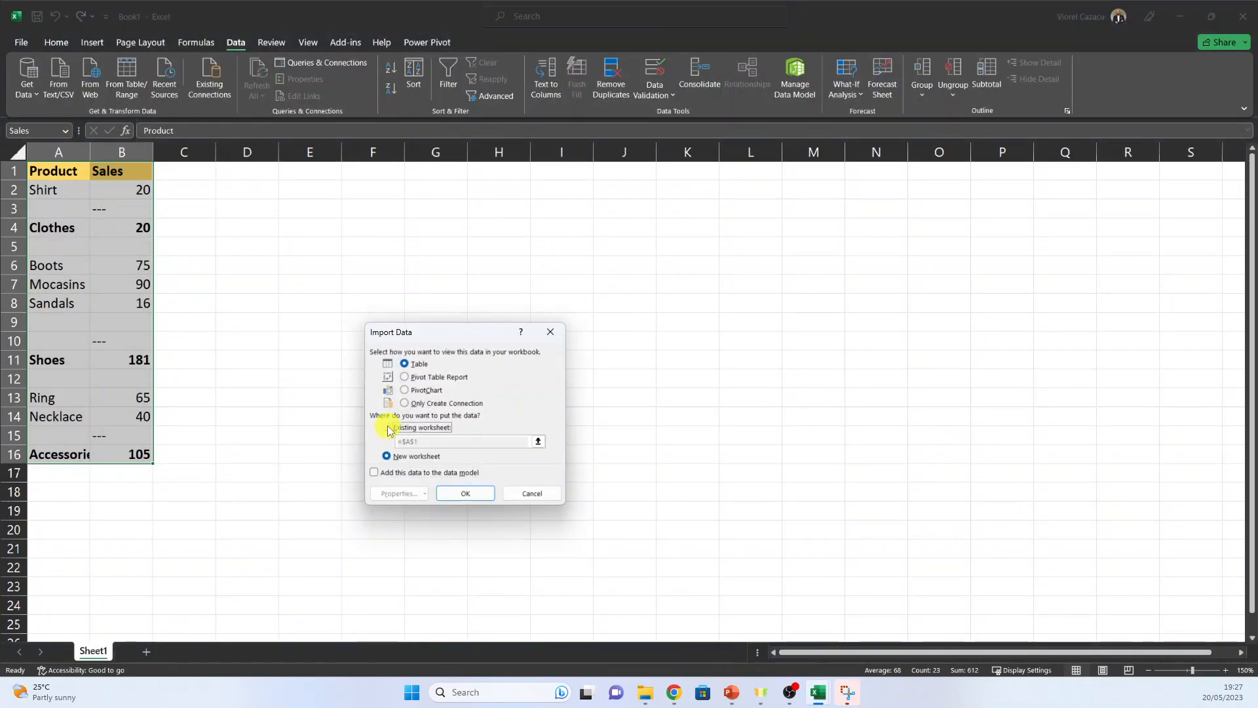
{"action": "left_click", "coordinate": [394, 190]}
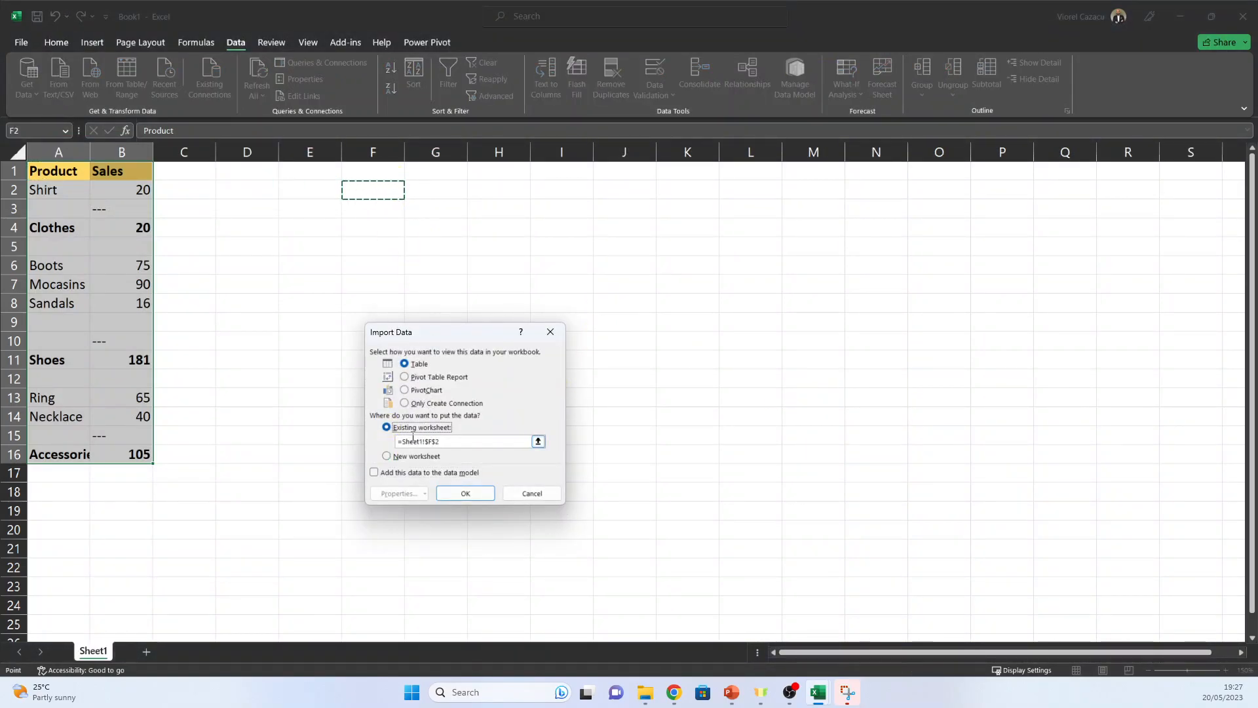
{"action": "left_click", "coordinate": [473, 493]}
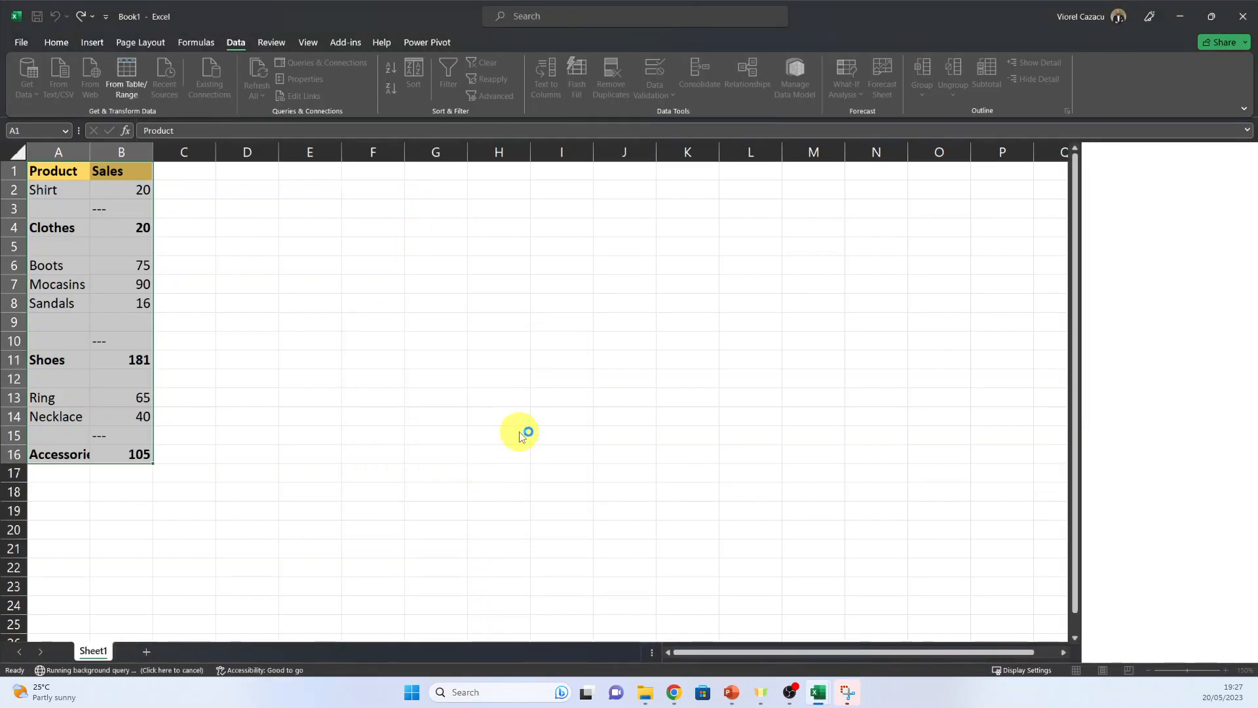